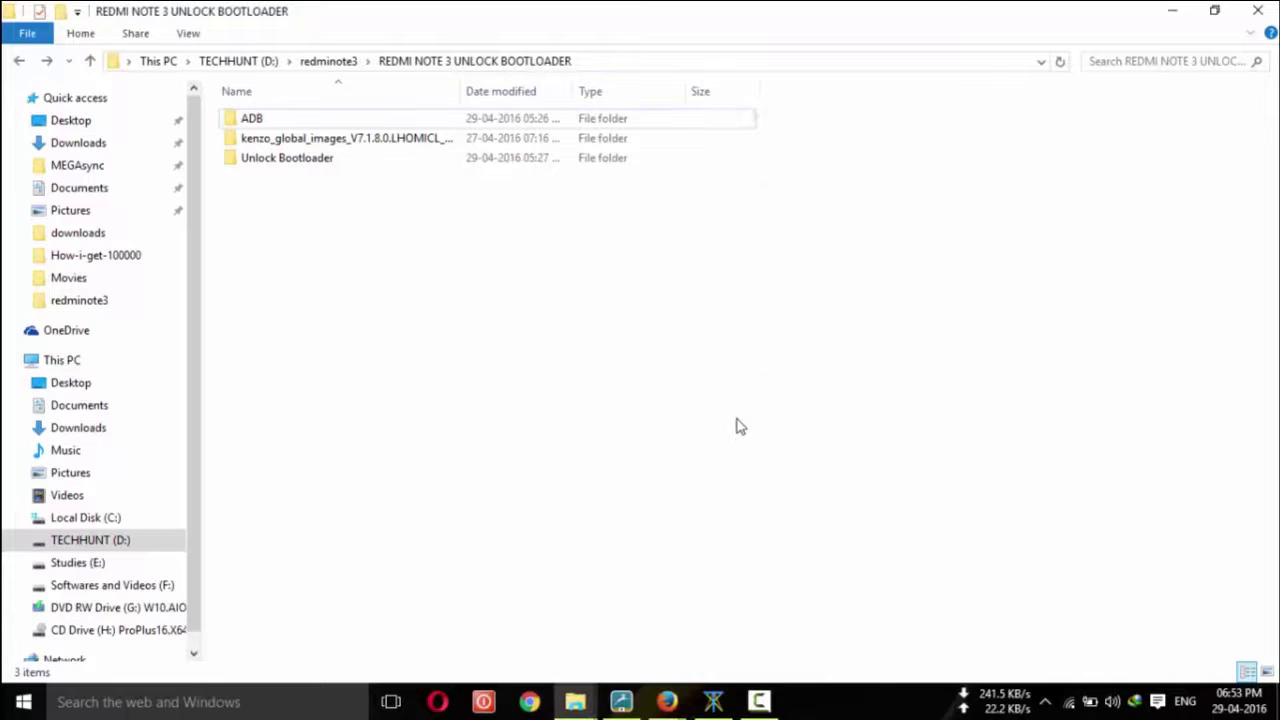
# Step: Run fastboot.exe oem device-info in a command window here, showing unlocked: false and tampered: false
pyautogui.rightClick(737, 426)
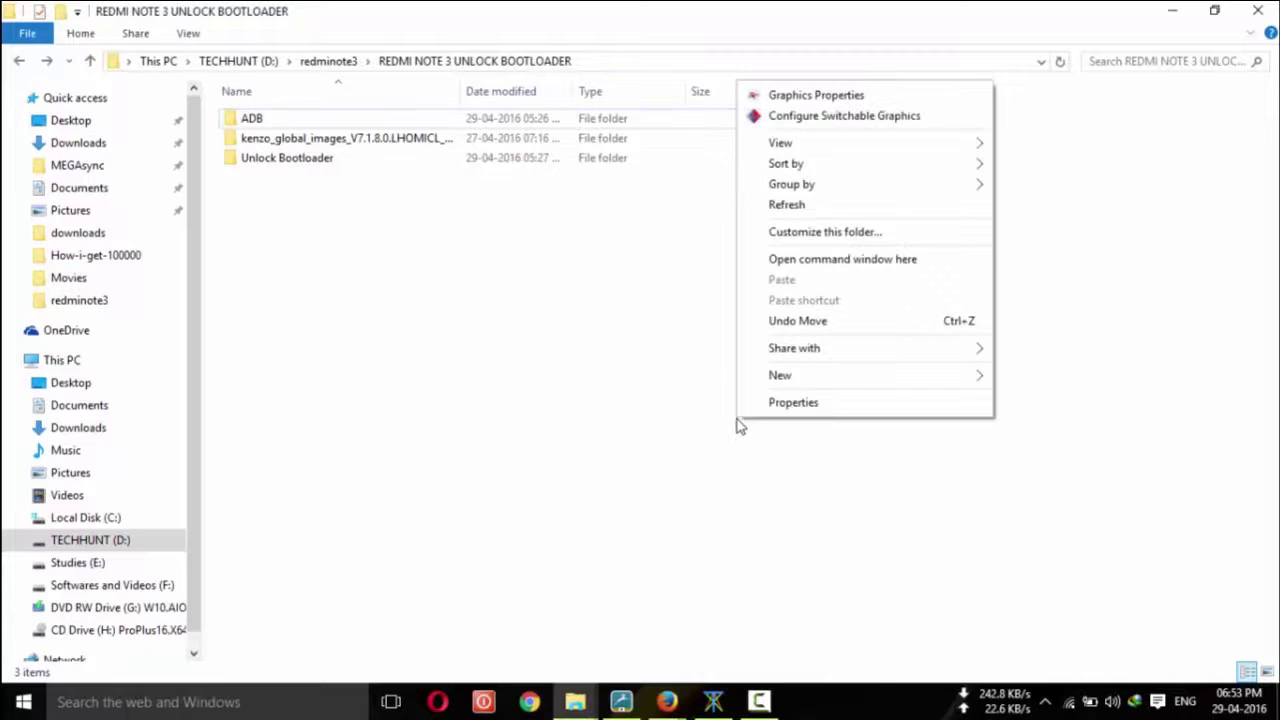
pyautogui.click(951, 263)
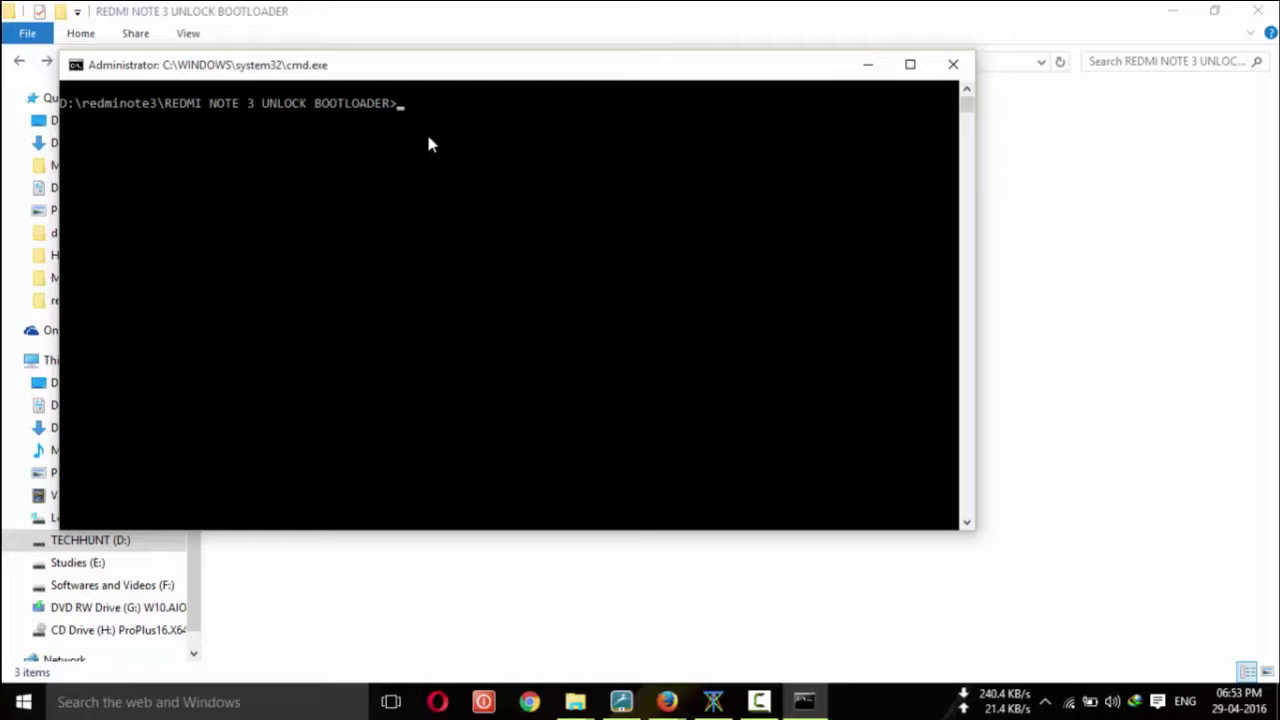
pyautogui.write('fastboot.exe')
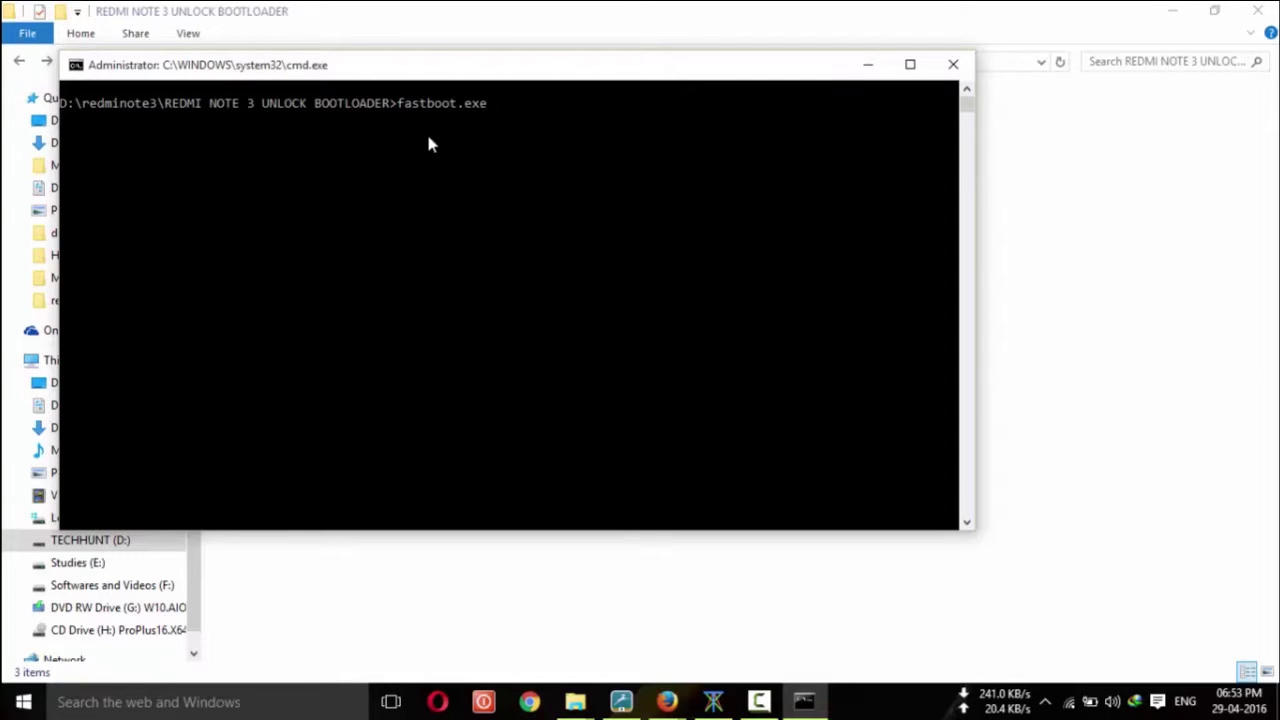
pyautogui.write(' oem devices')
pyautogui.press('BackSpace')
pyautogui.write('-info')
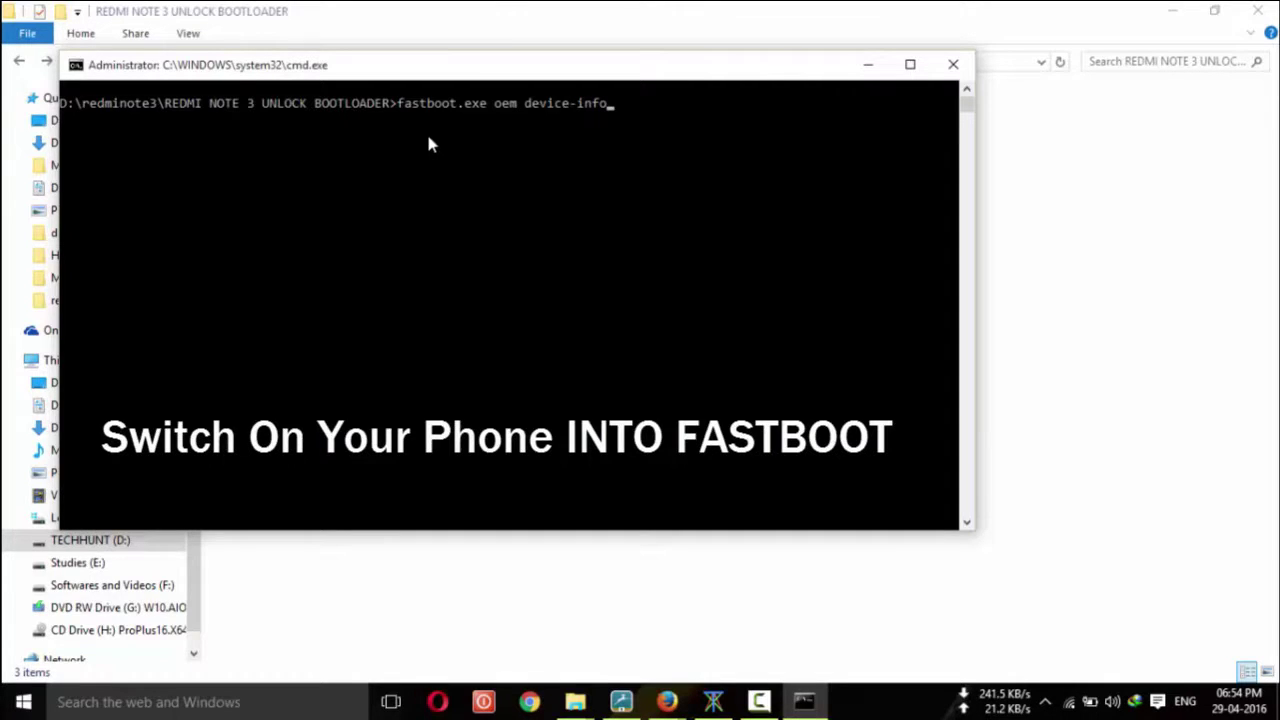
pyautogui.press('Return')
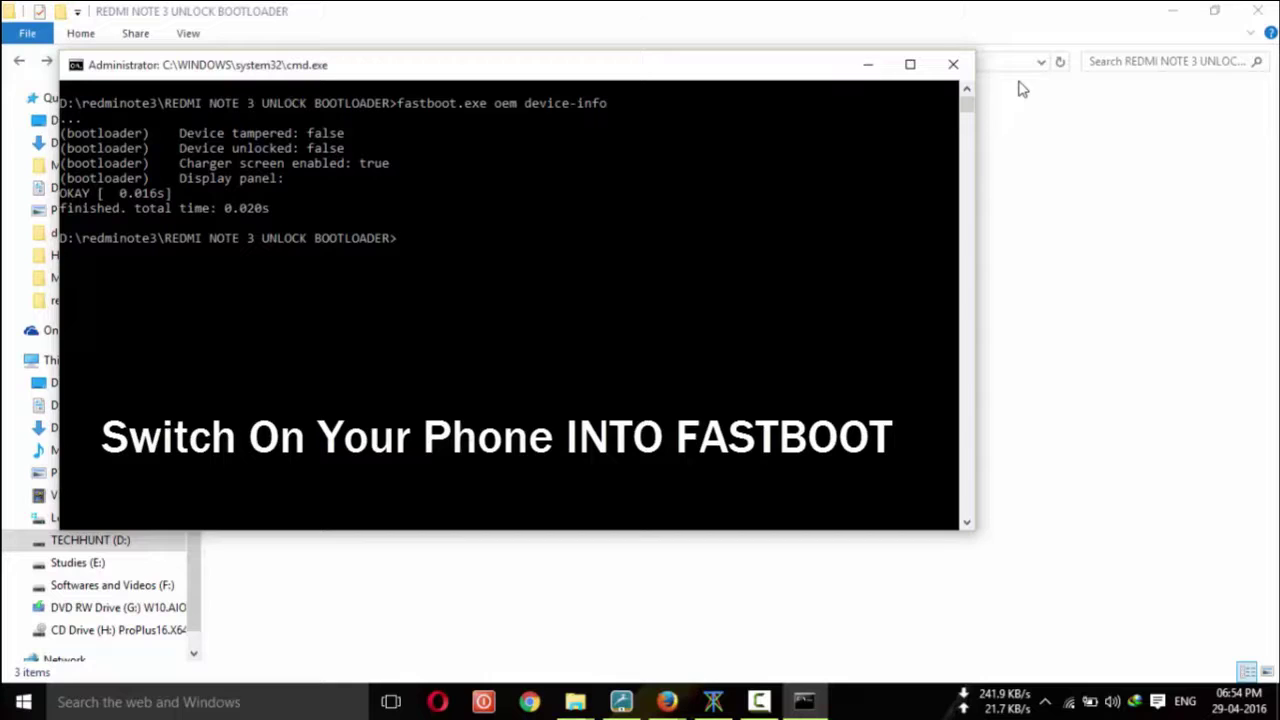
# Step: Close the command window and extract the kenzo_global_images .tar archive into a same-named folder with 7-Zip
pyautogui.click(955, 66)
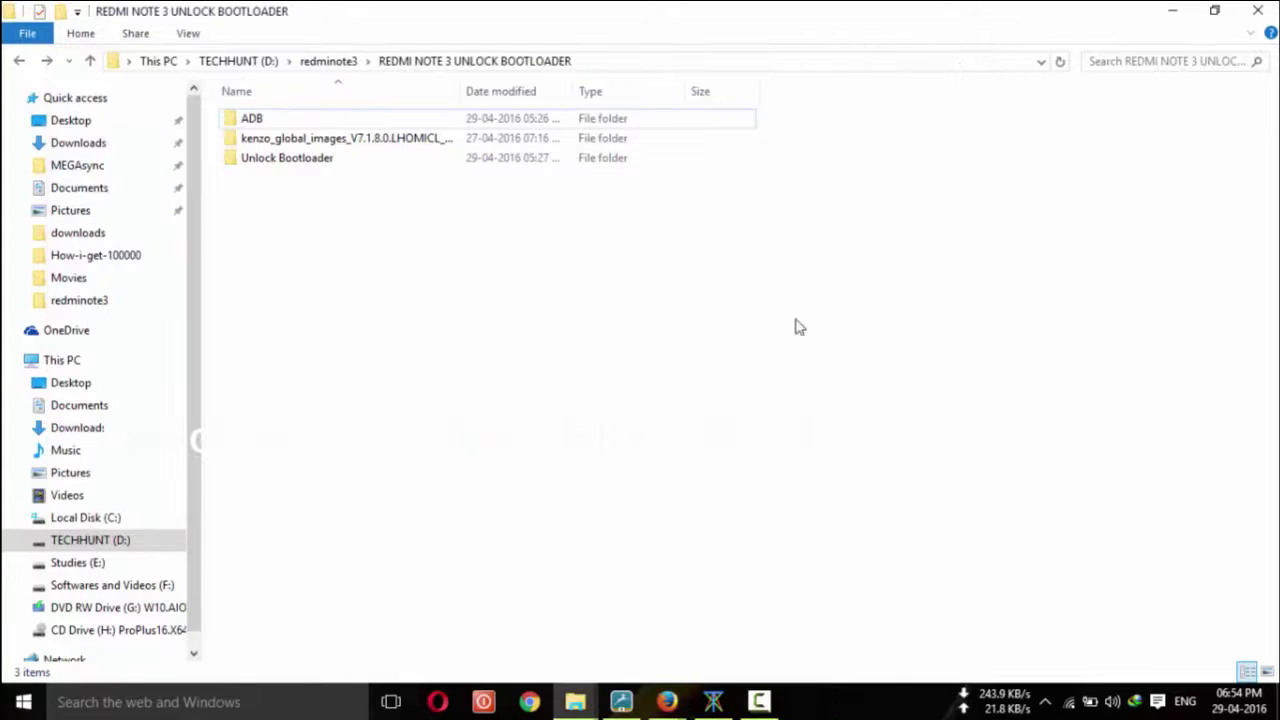
pyautogui.doubleClick(256, 120)
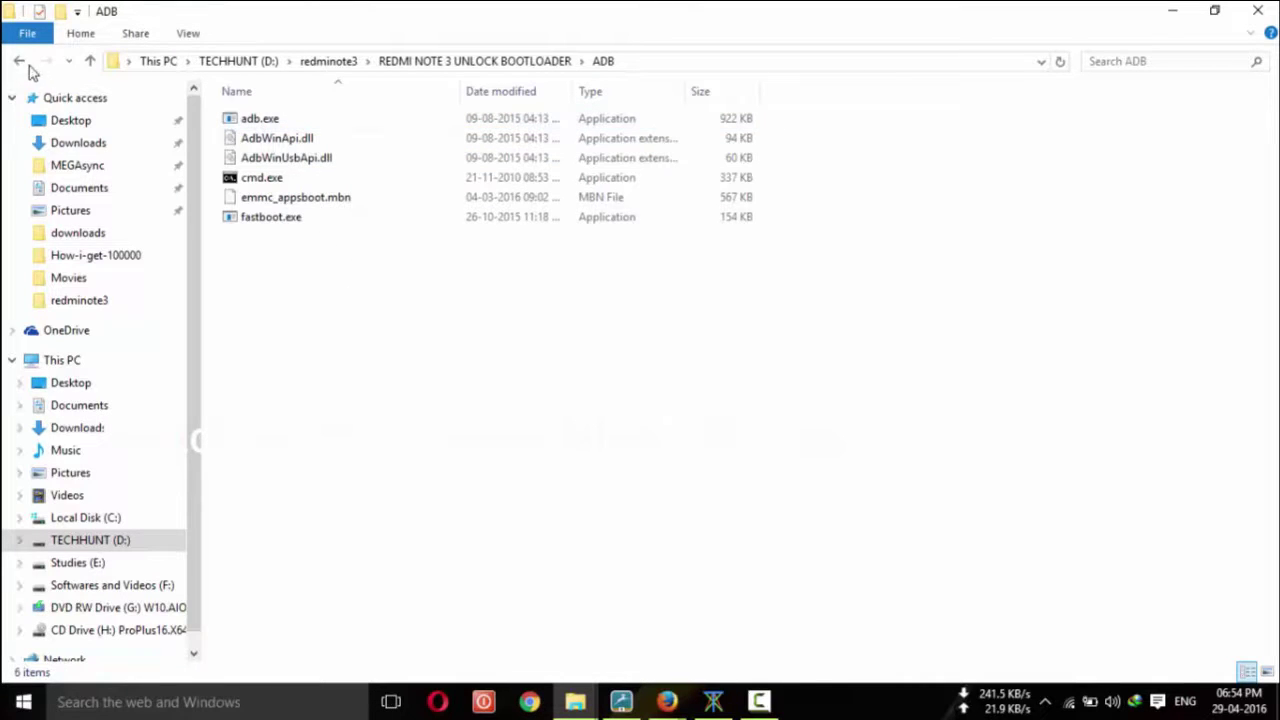
pyautogui.click(19, 61)
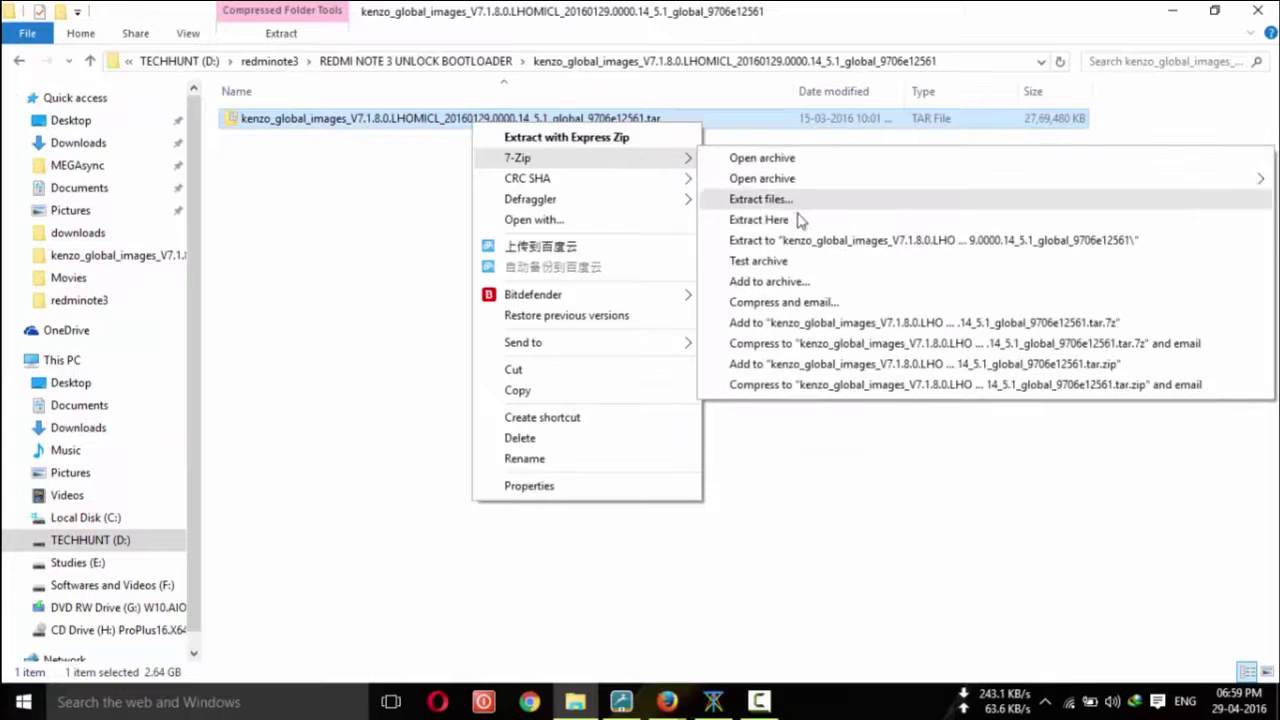
pyautogui.click(812, 241)
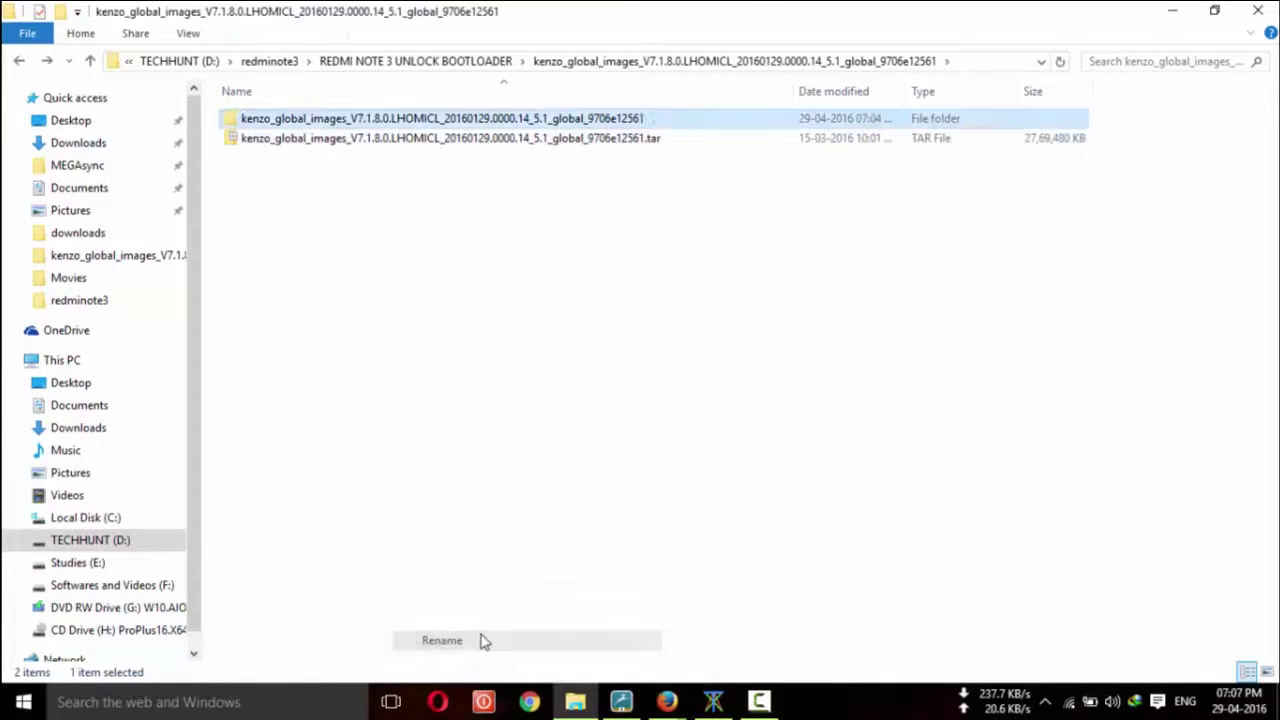
# Step: Rename the extracted firmware folder to MIUI and check the kenzo folder inside it
pyautogui.click(480, 640)
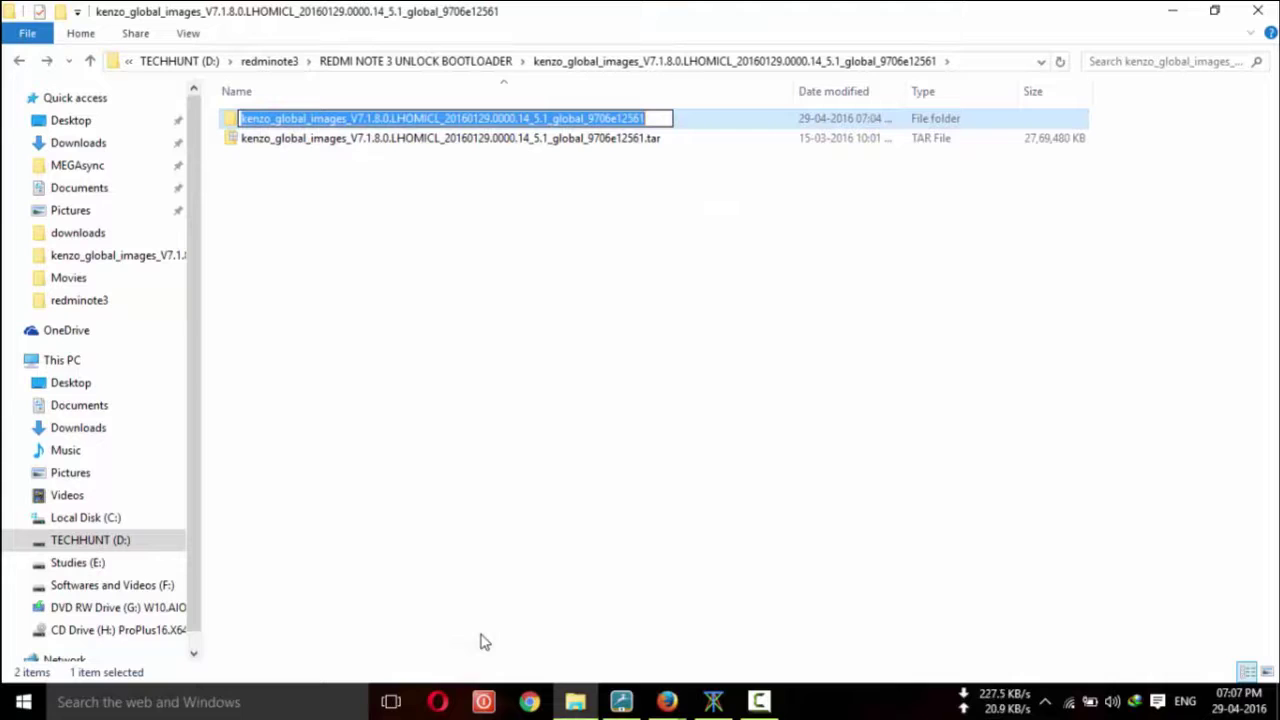
pyautogui.write('MIUI')
pyautogui.press('Return')
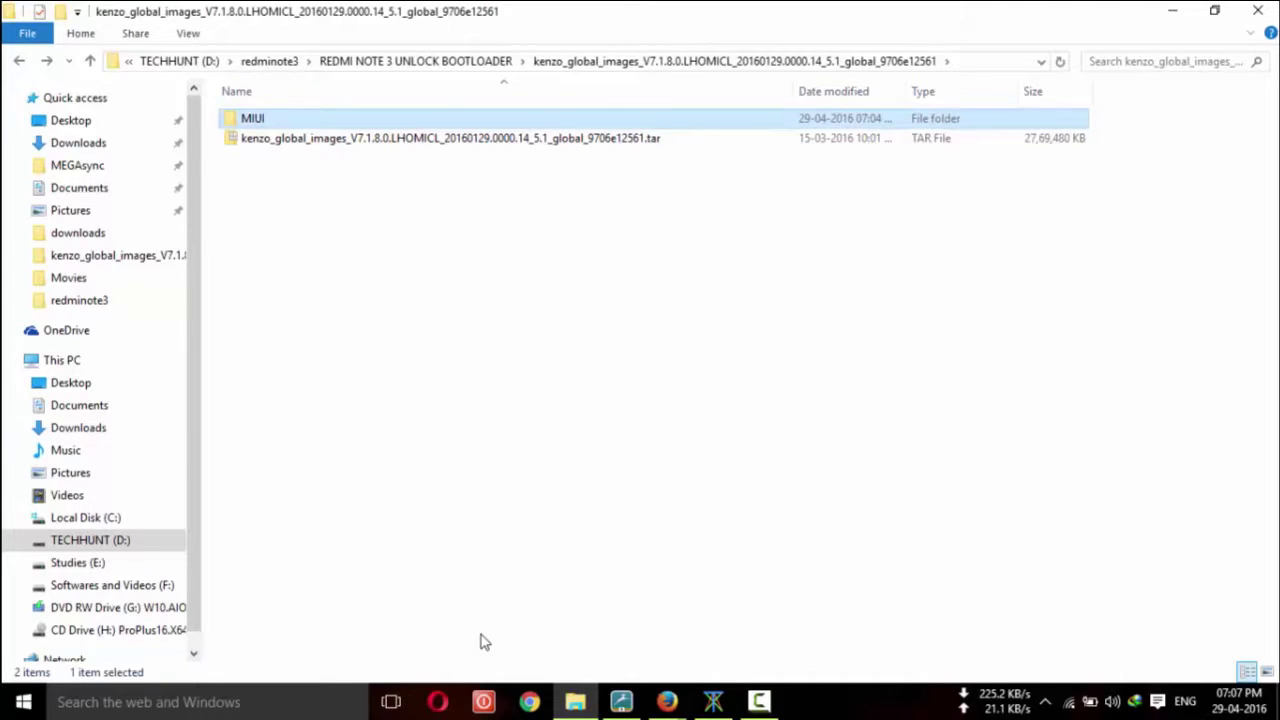
pyautogui.press('Return')
pyautogui.doubleClick(413, 128)
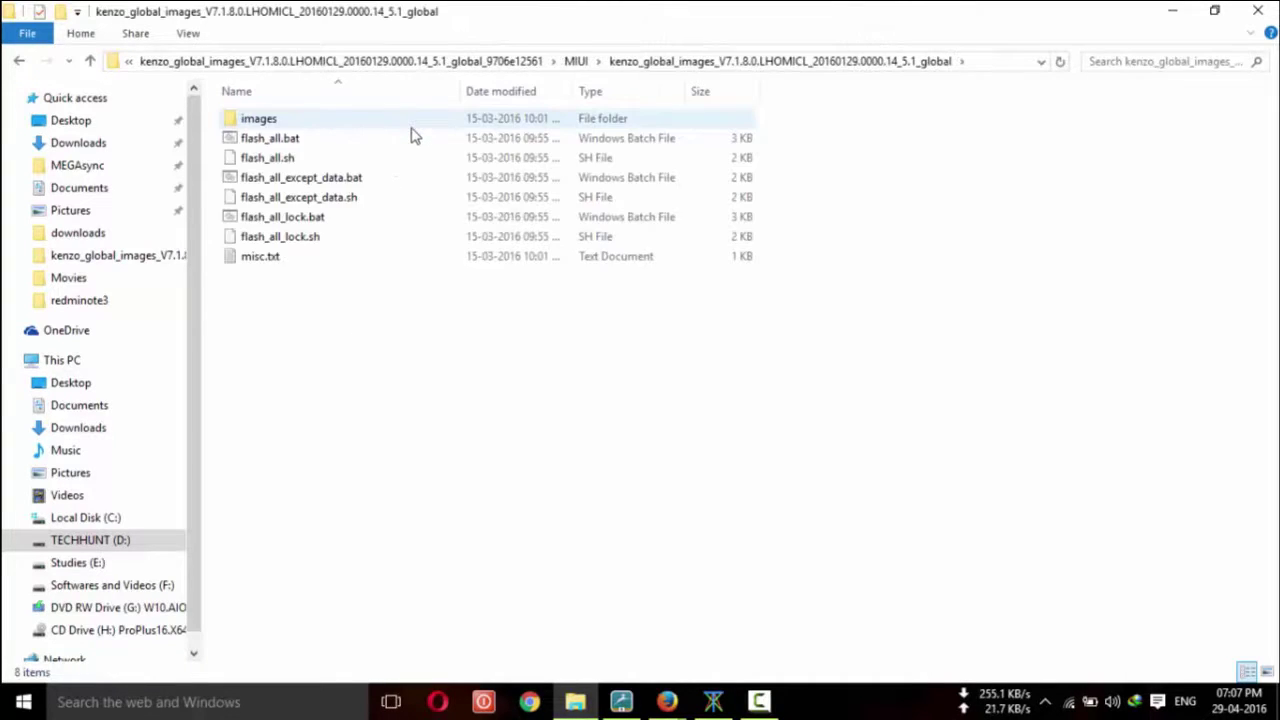
pyautogui.click(19, 61)
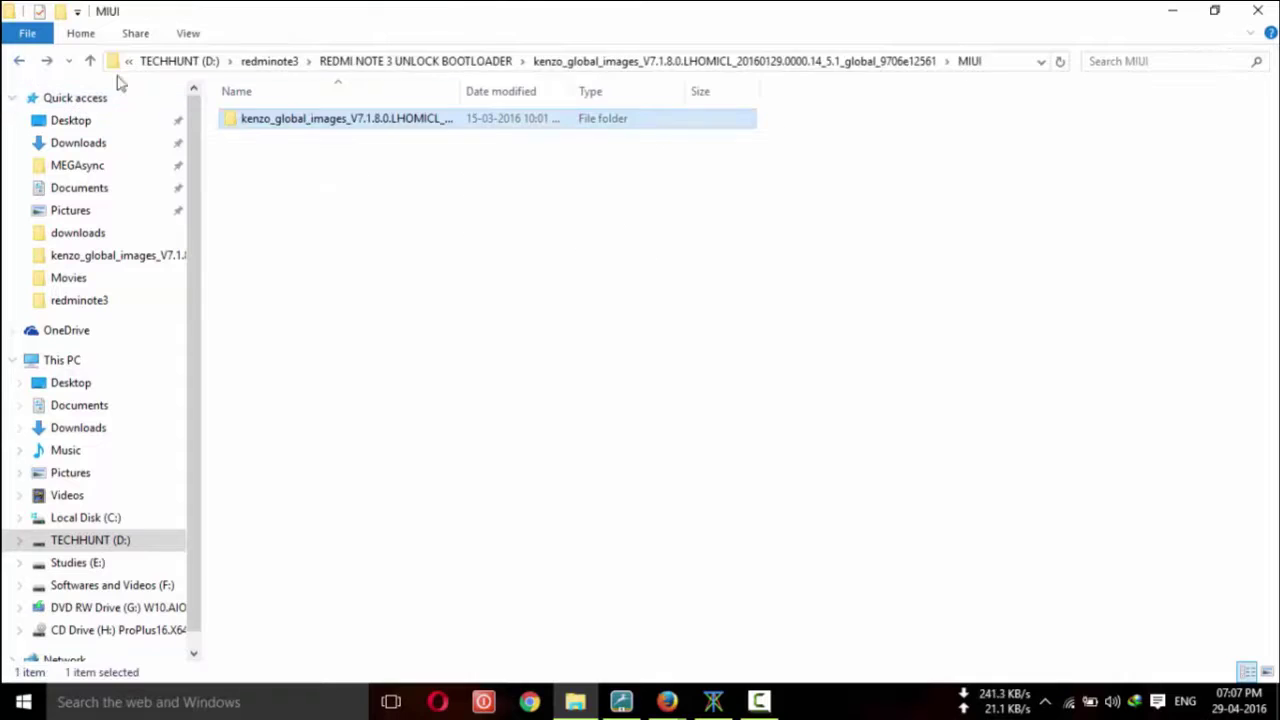
# Step: Rename the inner kenzo folder to MIUI
pyautogui.rightClick(371, 120)
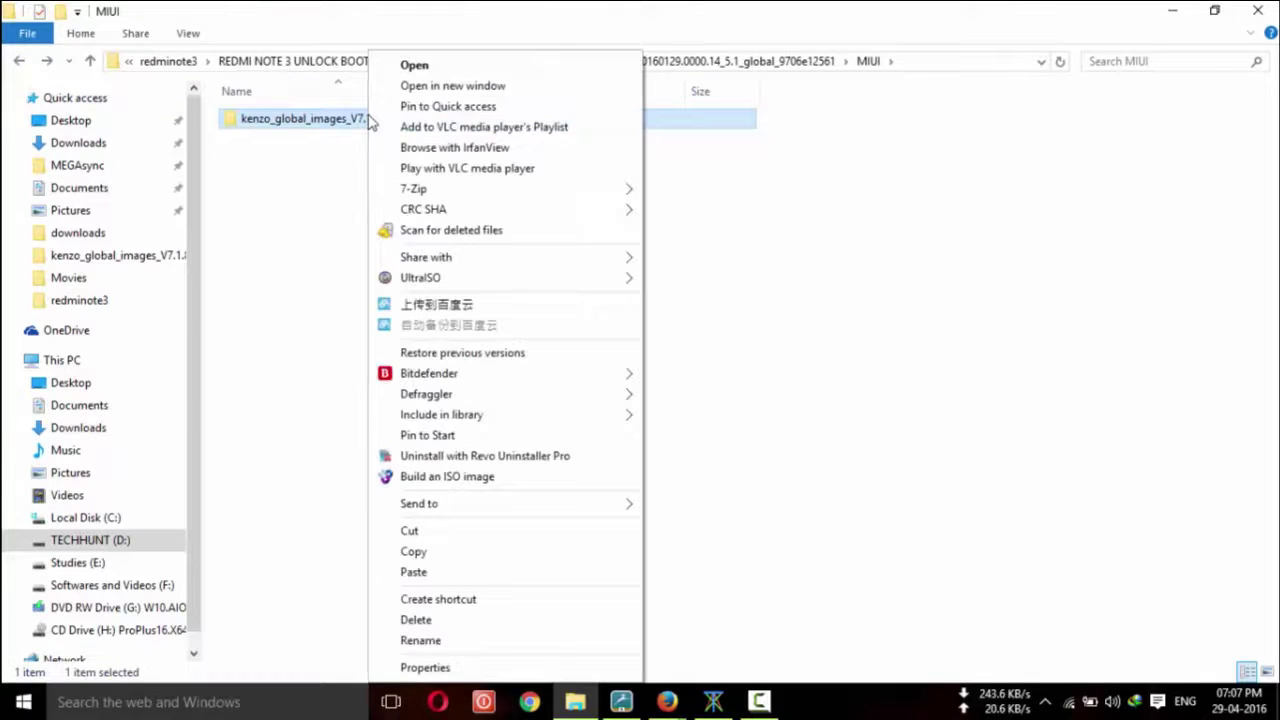
pyautogui.click(437, 640)
pyautogui.write('MIUI')
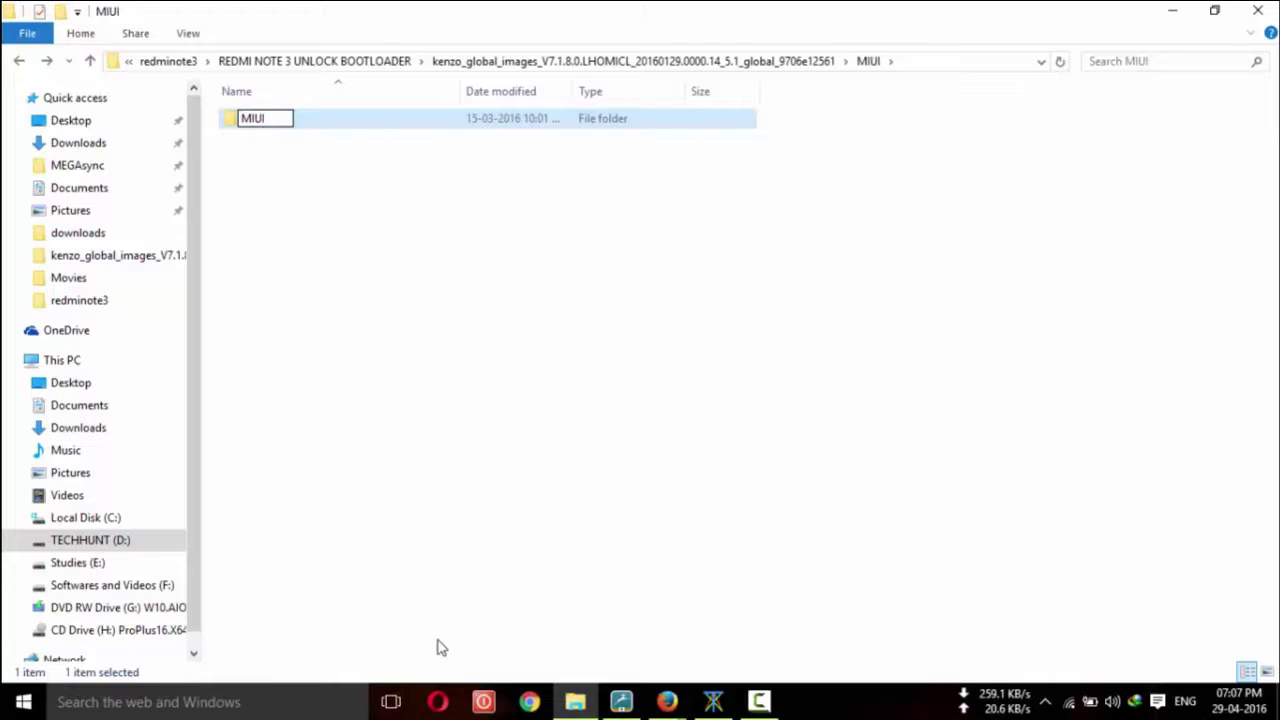
pyautogui.press('Return')
pyautogui.press('Return')
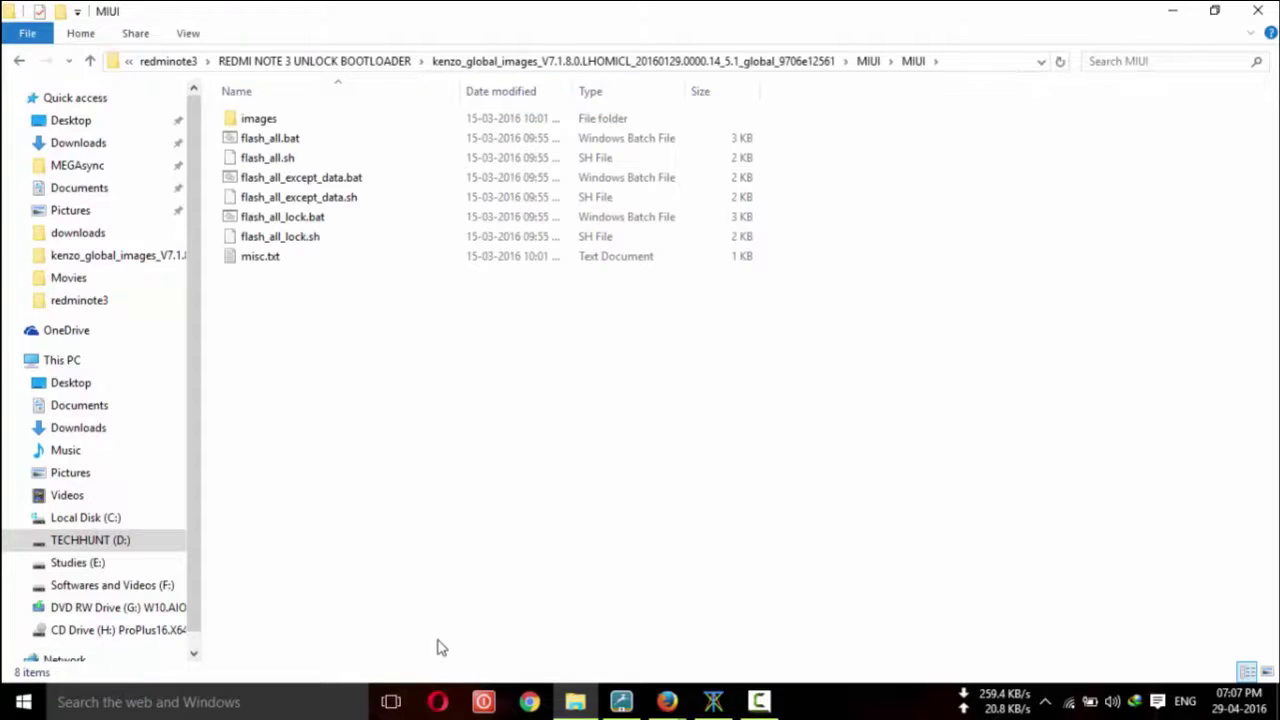
# Step: Cut the inner MIUI folder to move it up into REDMI NOTE 3 UNLOCK BOOTLOADER
pyautogui.click(20, 62)
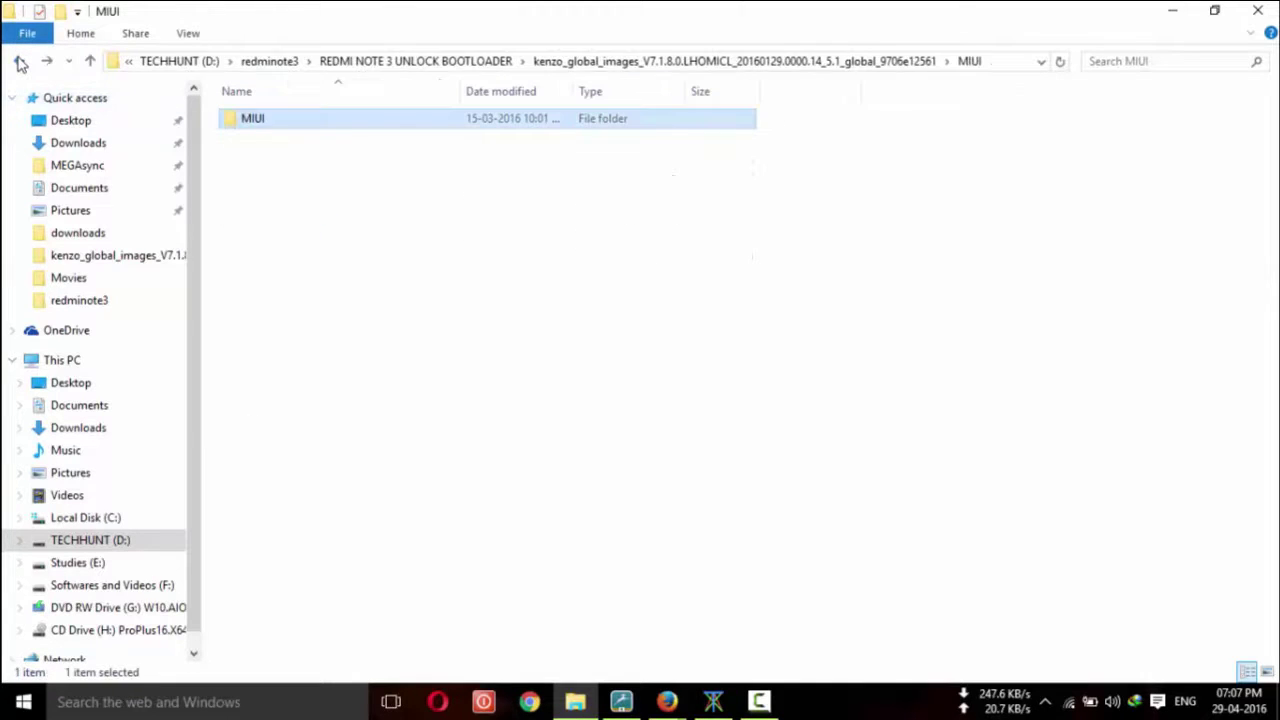
pyautogui.rightClick(264, 130)
pyautogui.click(302, 530)
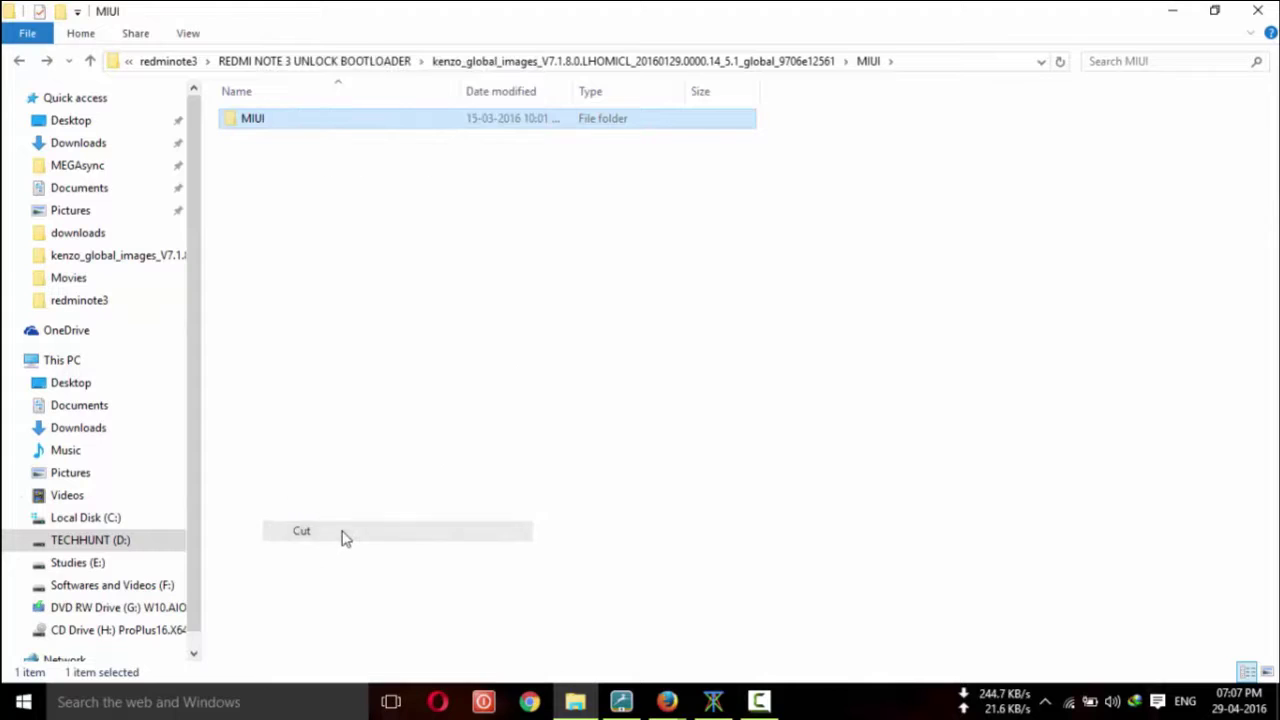
pyautogui.click(90, 61)
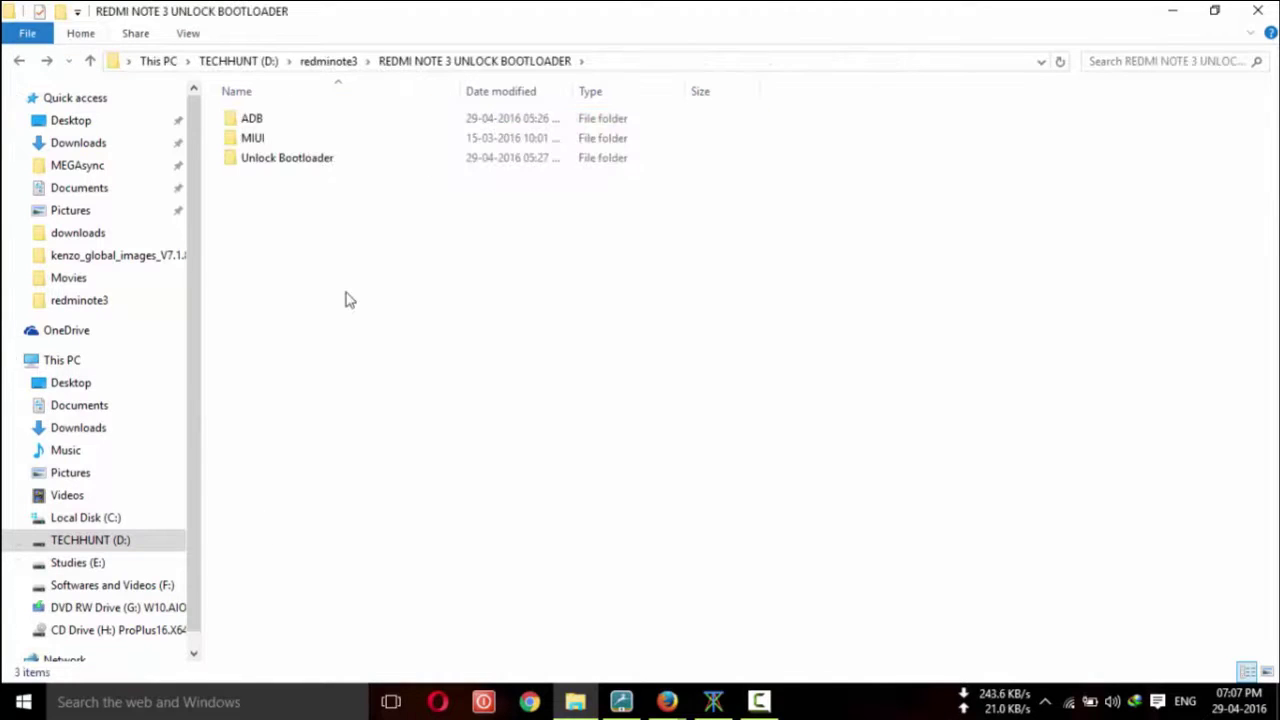
# Step: Check the contents of the ADB, MIUI and Unlock Bootloader folders in the project folder
pyautogui.doubleClick(253, 118)
pyautogui.click(20, 61)
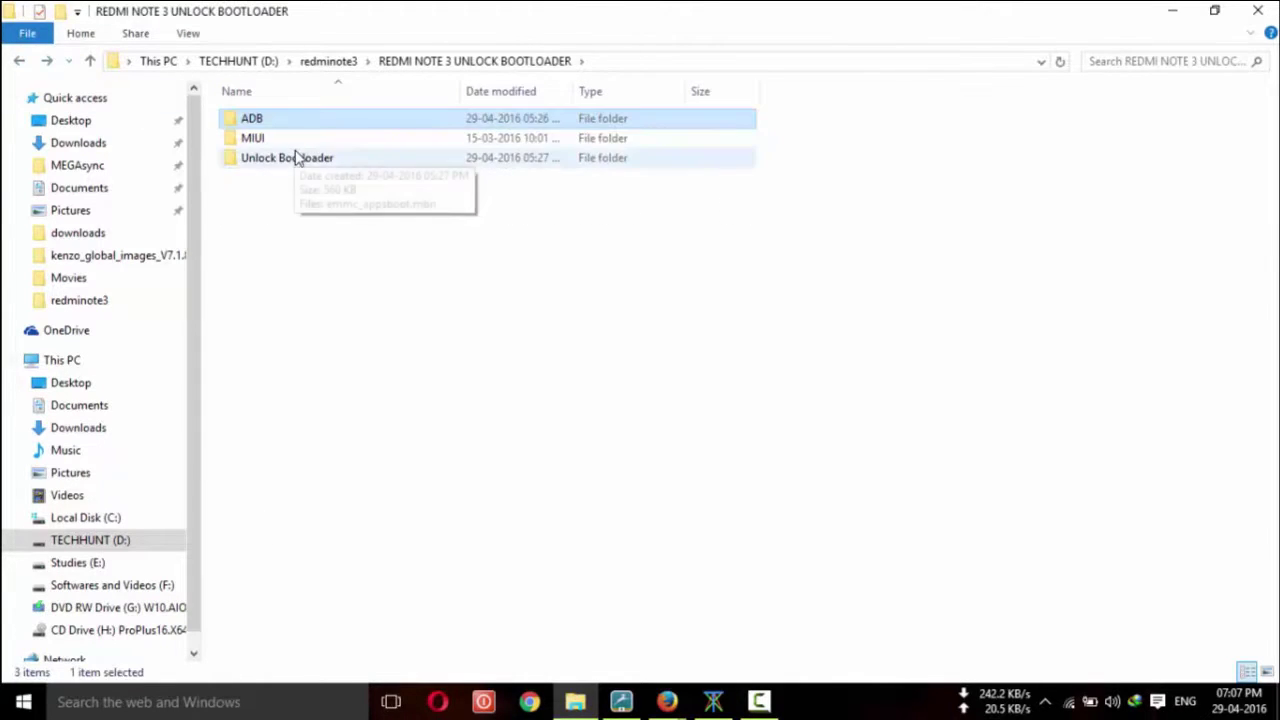
pyautogui.doubleClick(268, 137)
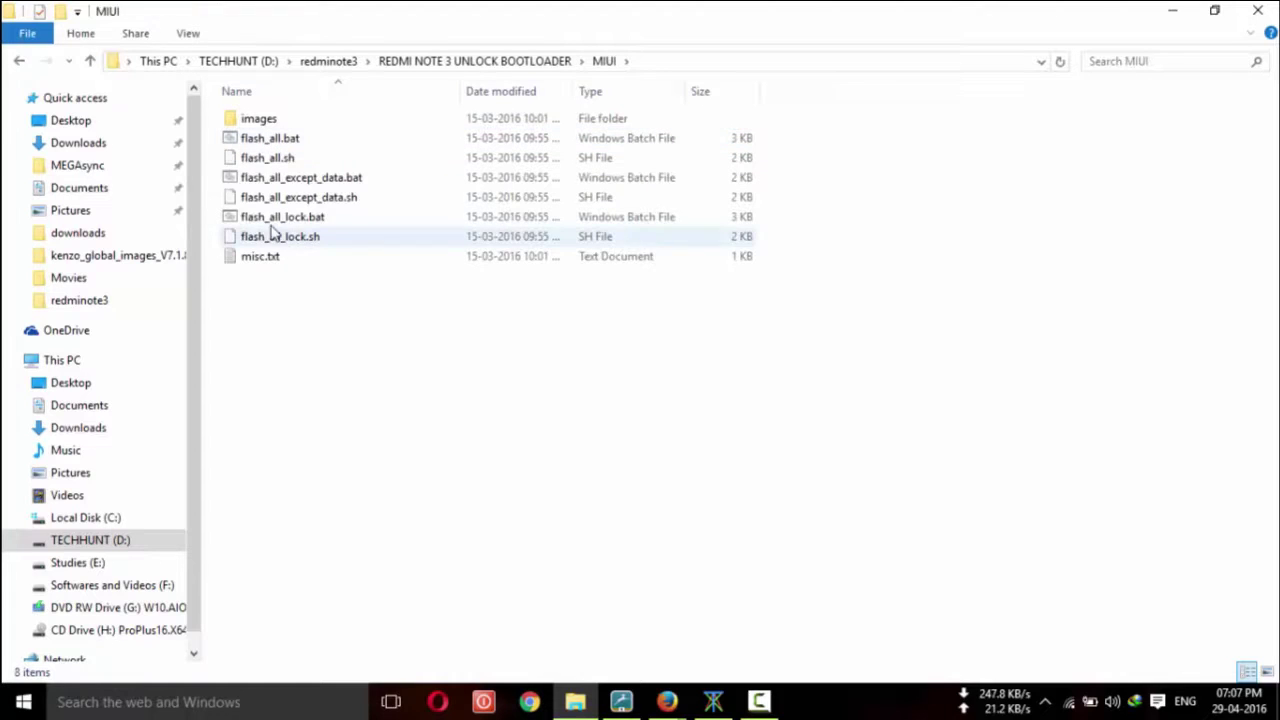
pyautogui.click(20, 61)
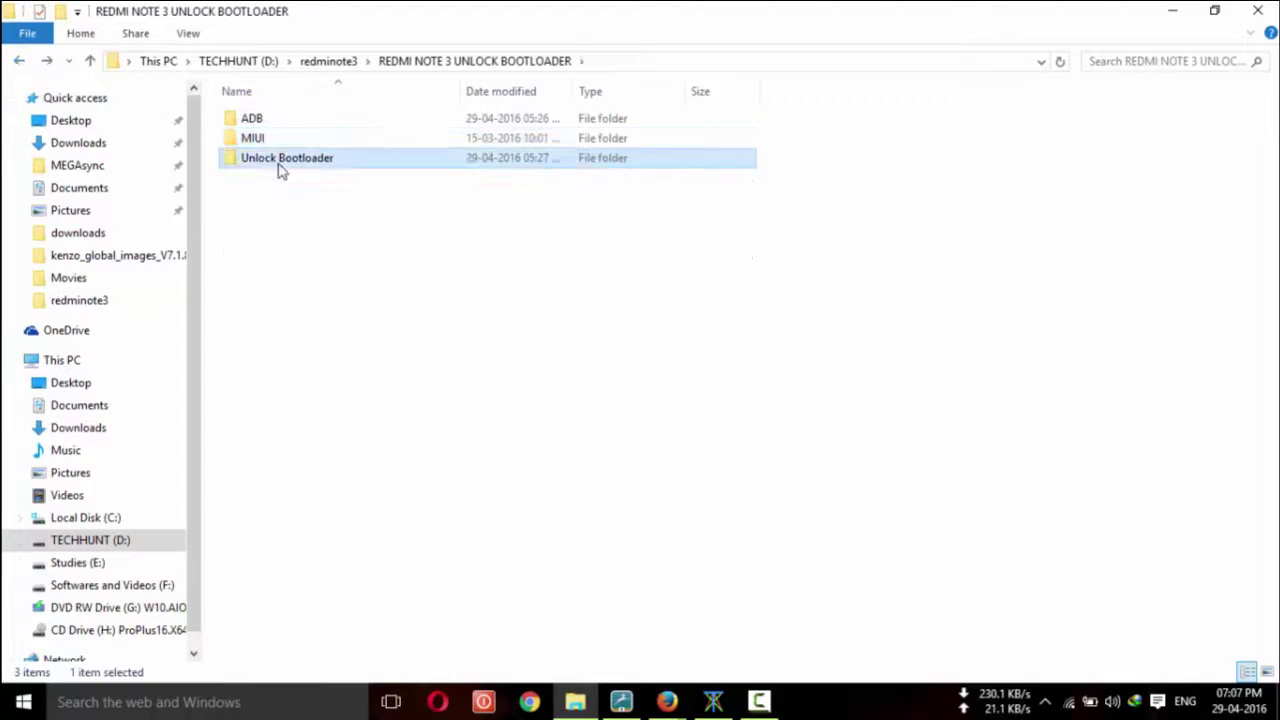
pyautogui.doubleClick(280, 162)
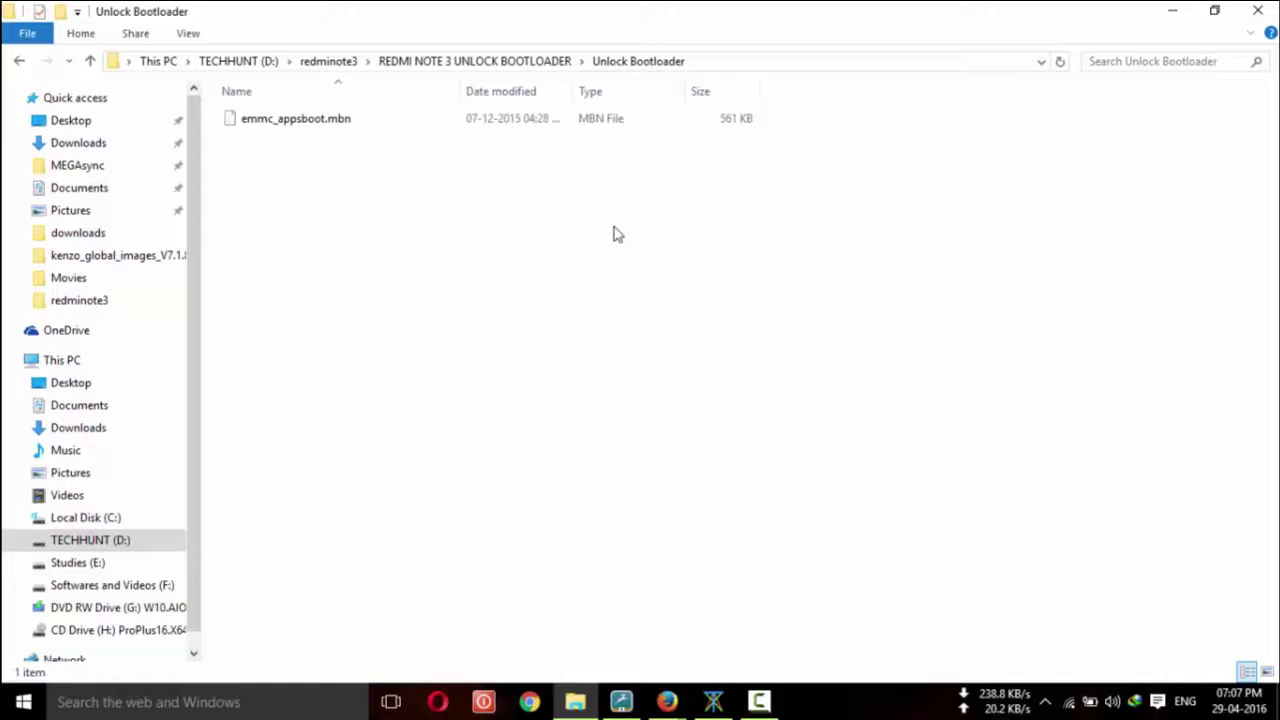
pyautogui.click(19, 61)
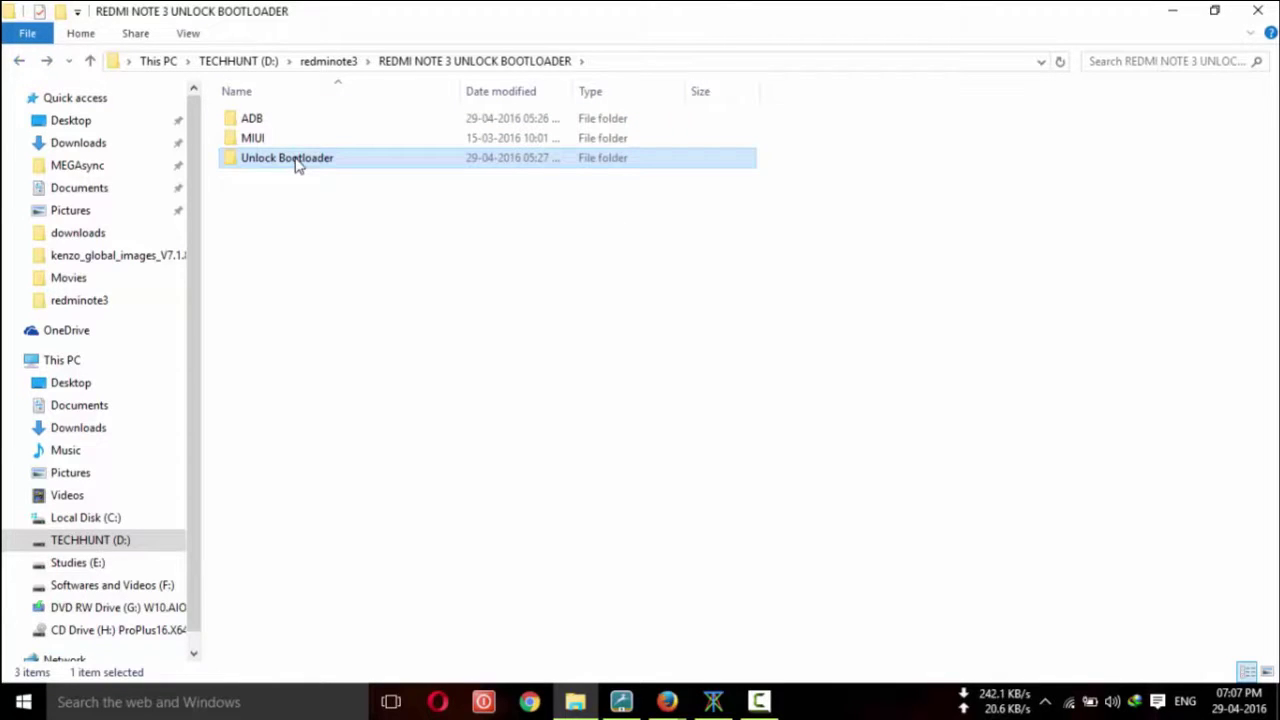
# Step: Copy emmc_appsboot.mbn from the Unlock Bootloader folder
pyautogui.doubleClick(296, 163)
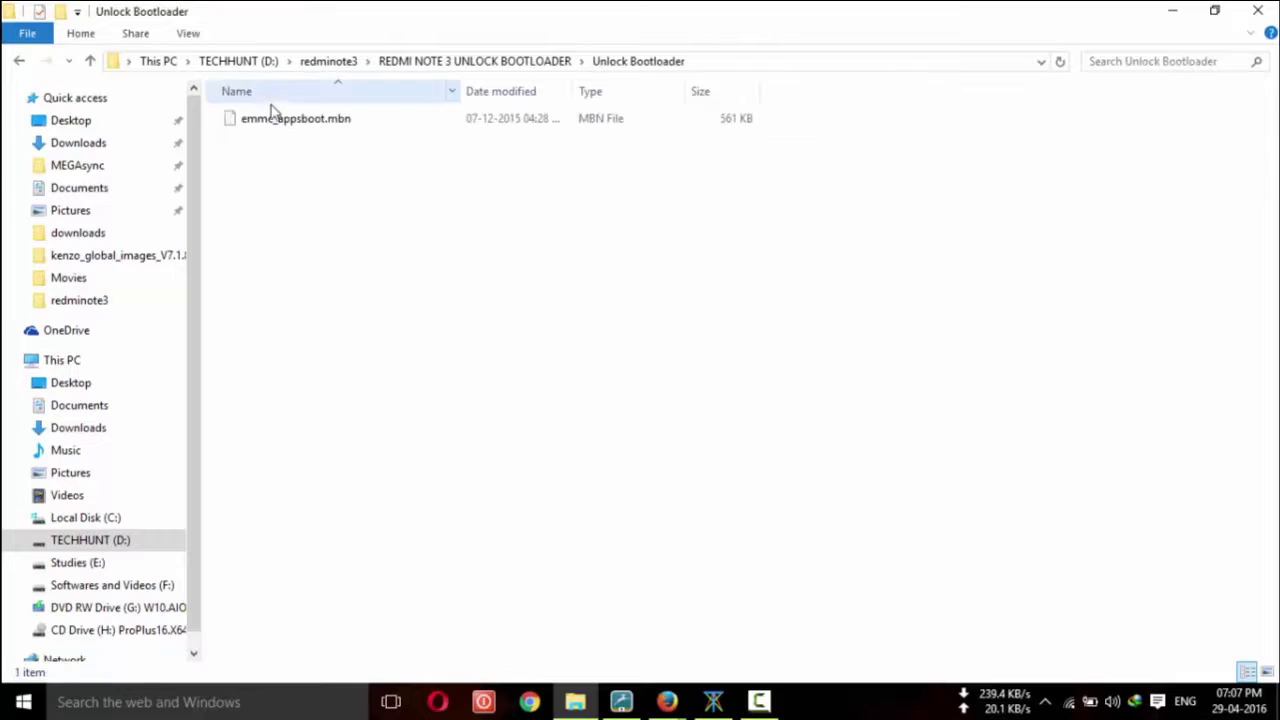
pyautogui.click(272, 117)
pyautogui.rightClick(272, 117)
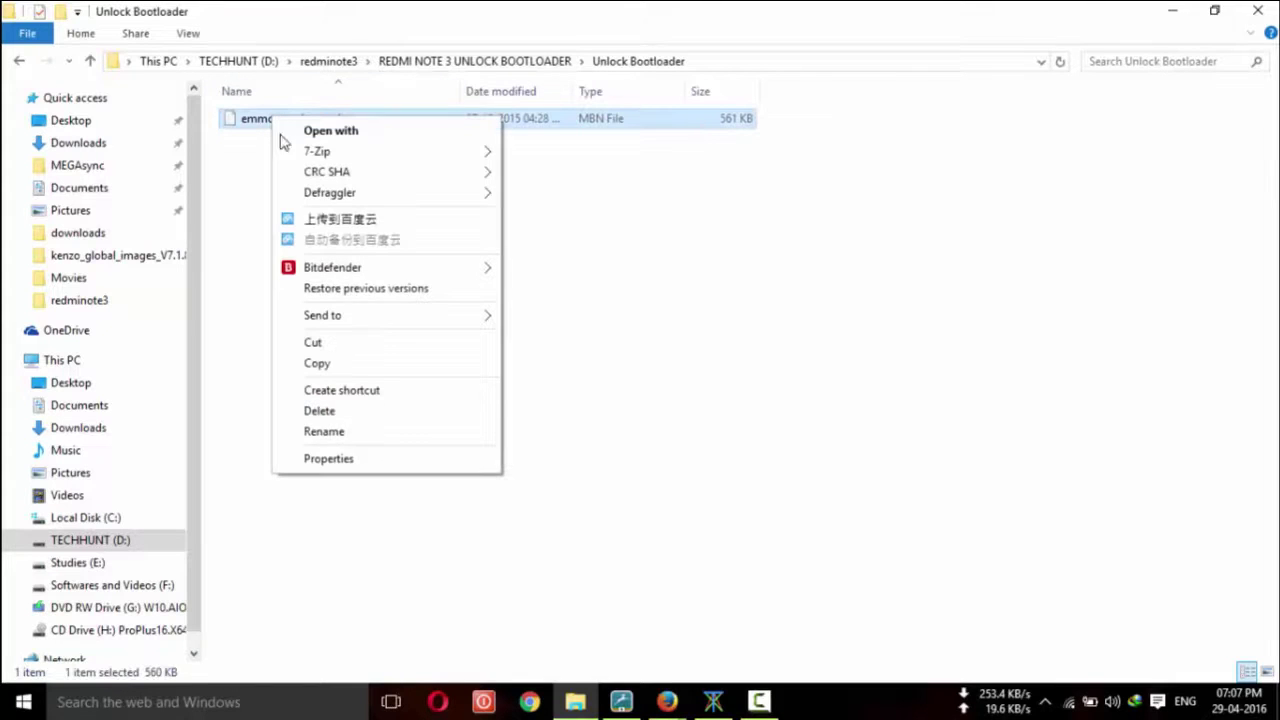
pyautogui.click(337, 364)
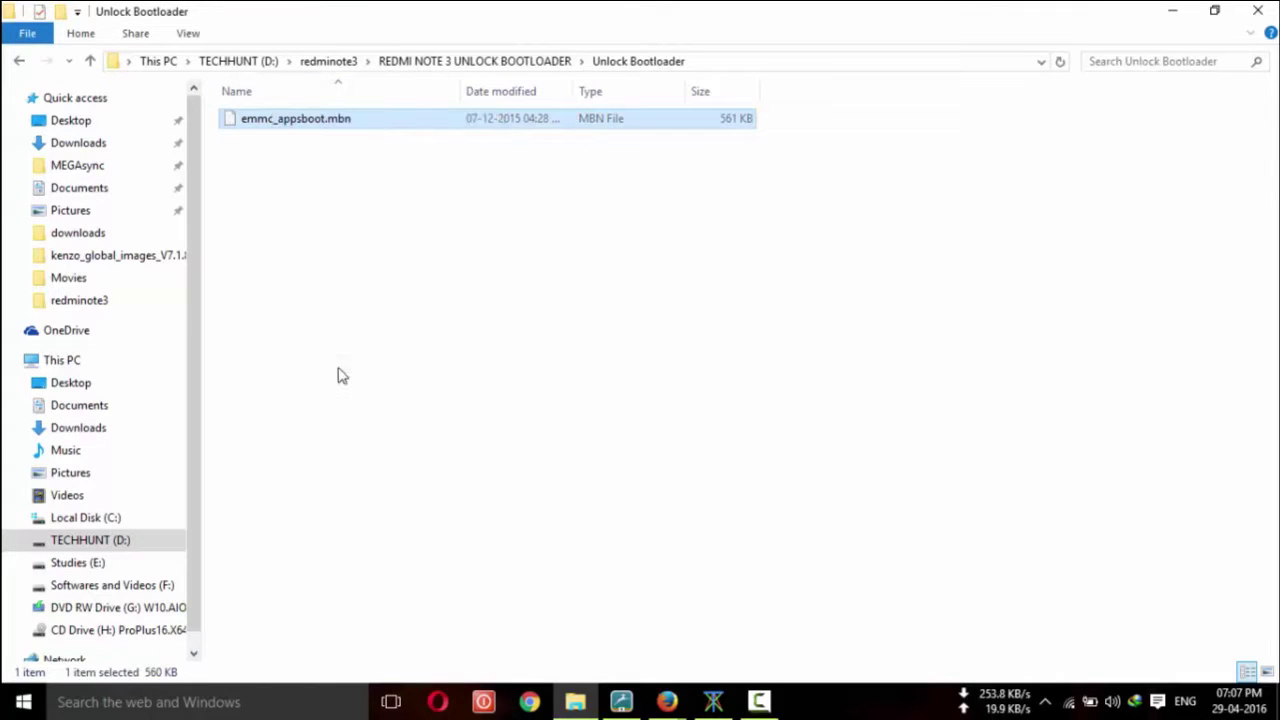
pyautogui.click(92, 62)
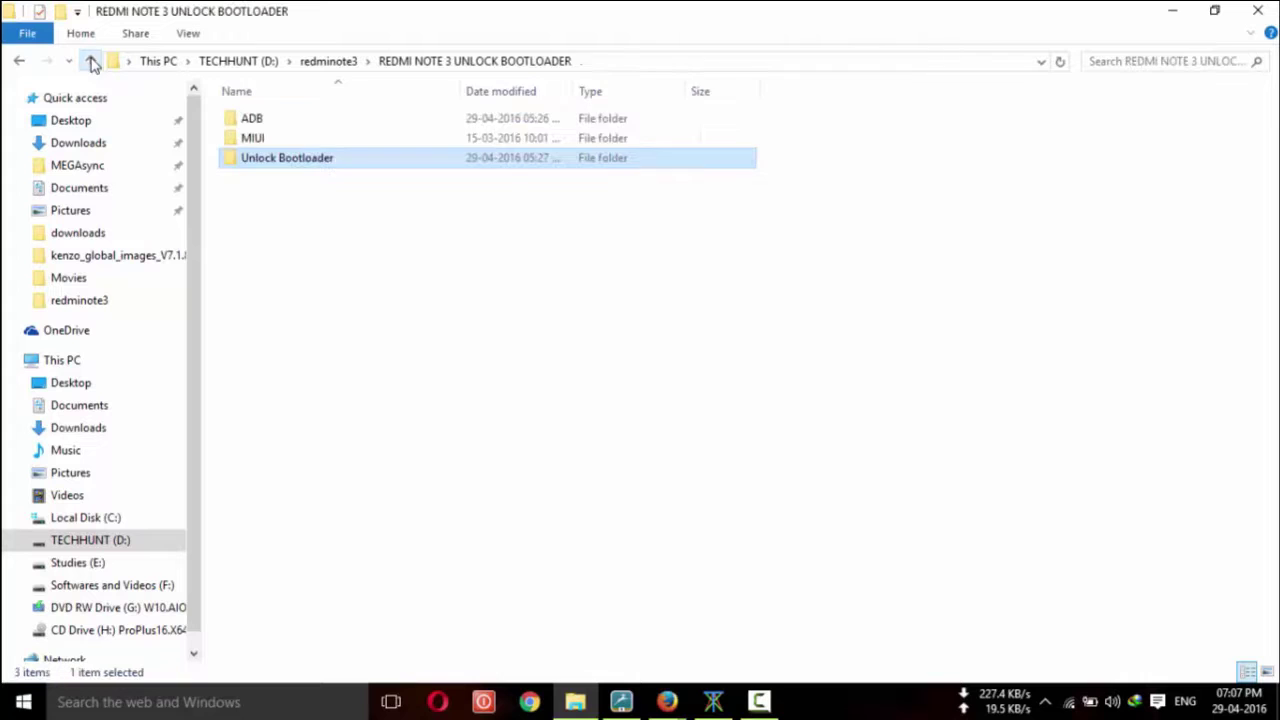
# Step: Paste emmc_appsboot.mbn into MIUI\images, replacing the existing file
pyautogui.doubleClick(279, 137)
pyautogui.doubleClick(272, 120)
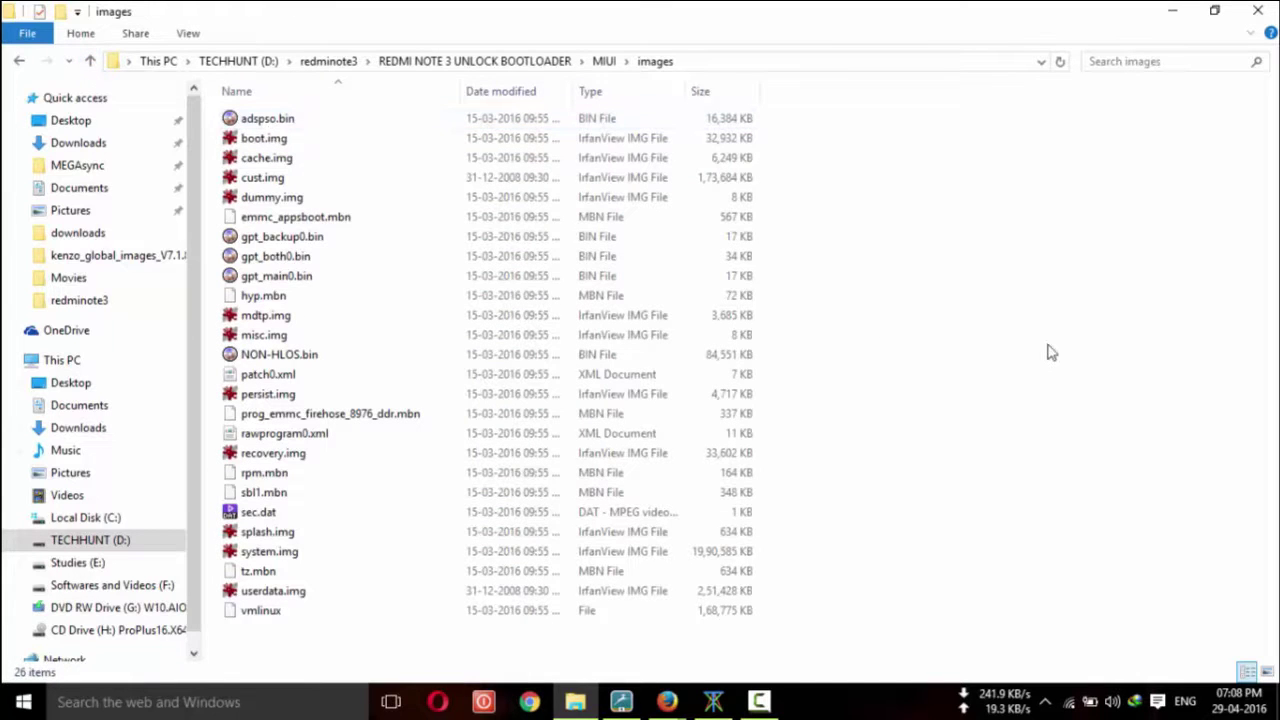
pyautogui.hotkey('ctrl', 'v')
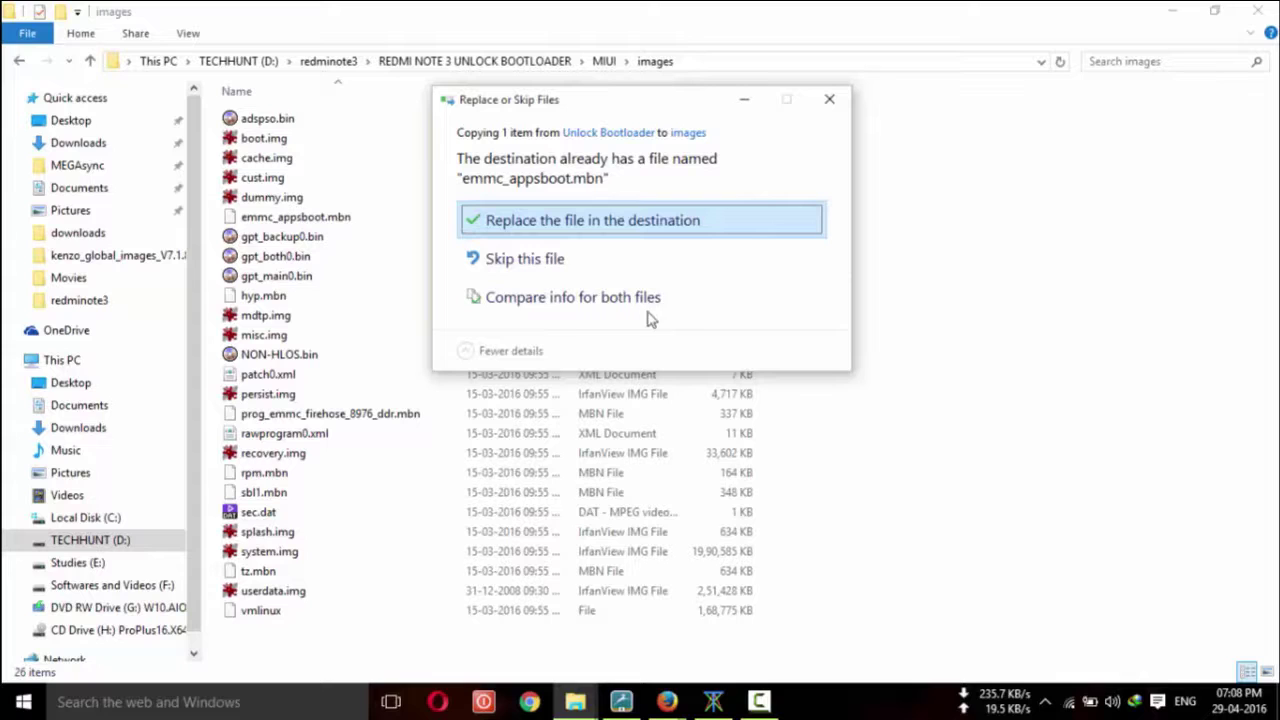
pyautogui.click(526, 229)
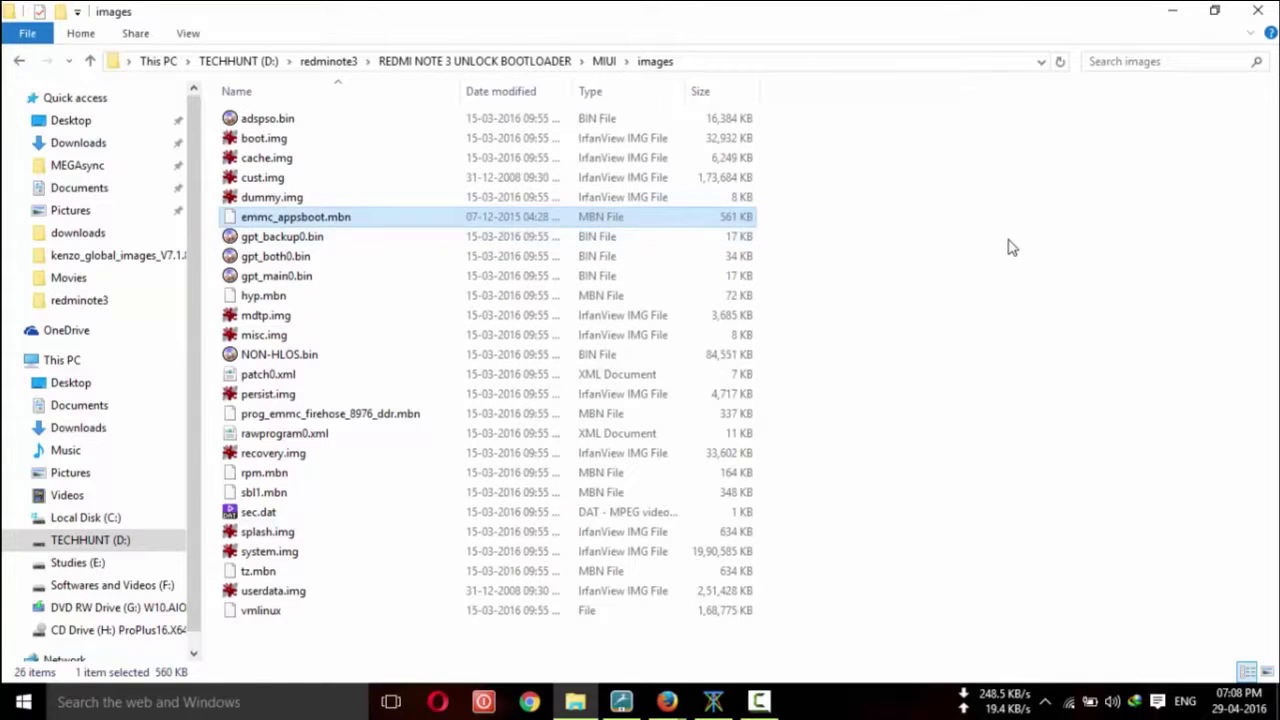
pyautogui.click(16, 61)
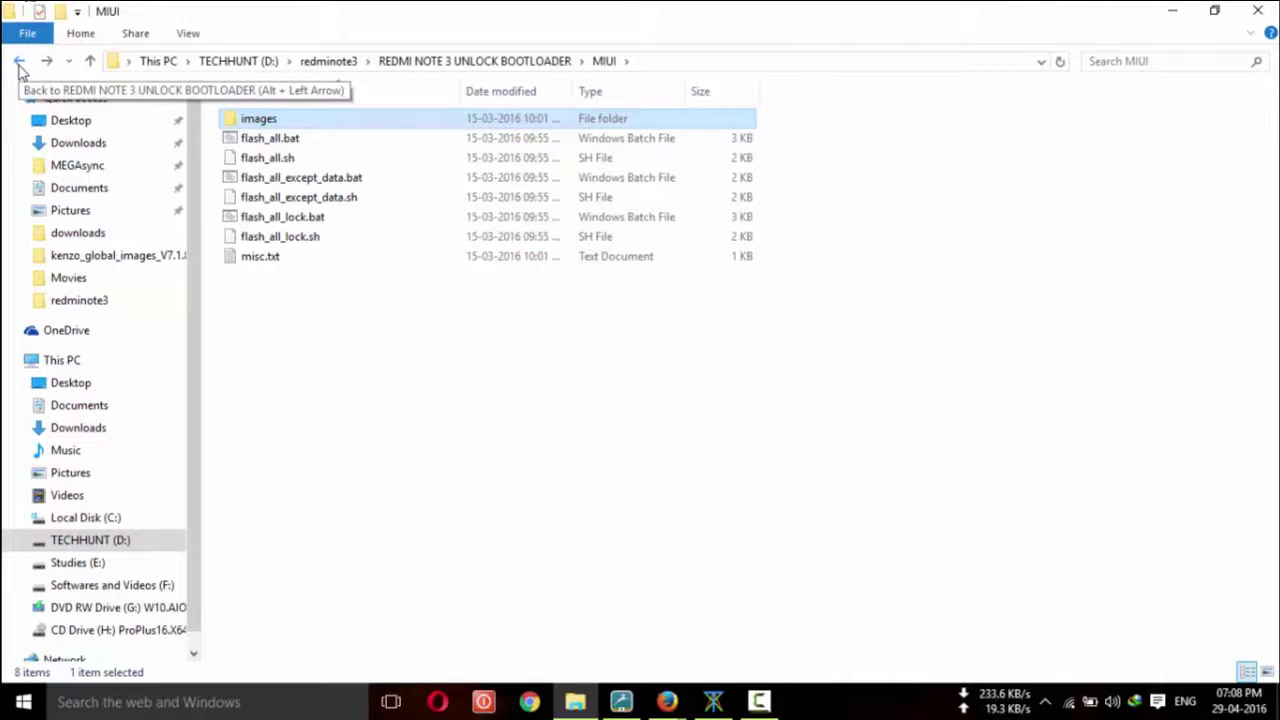
pyautogui.click(10, 703)
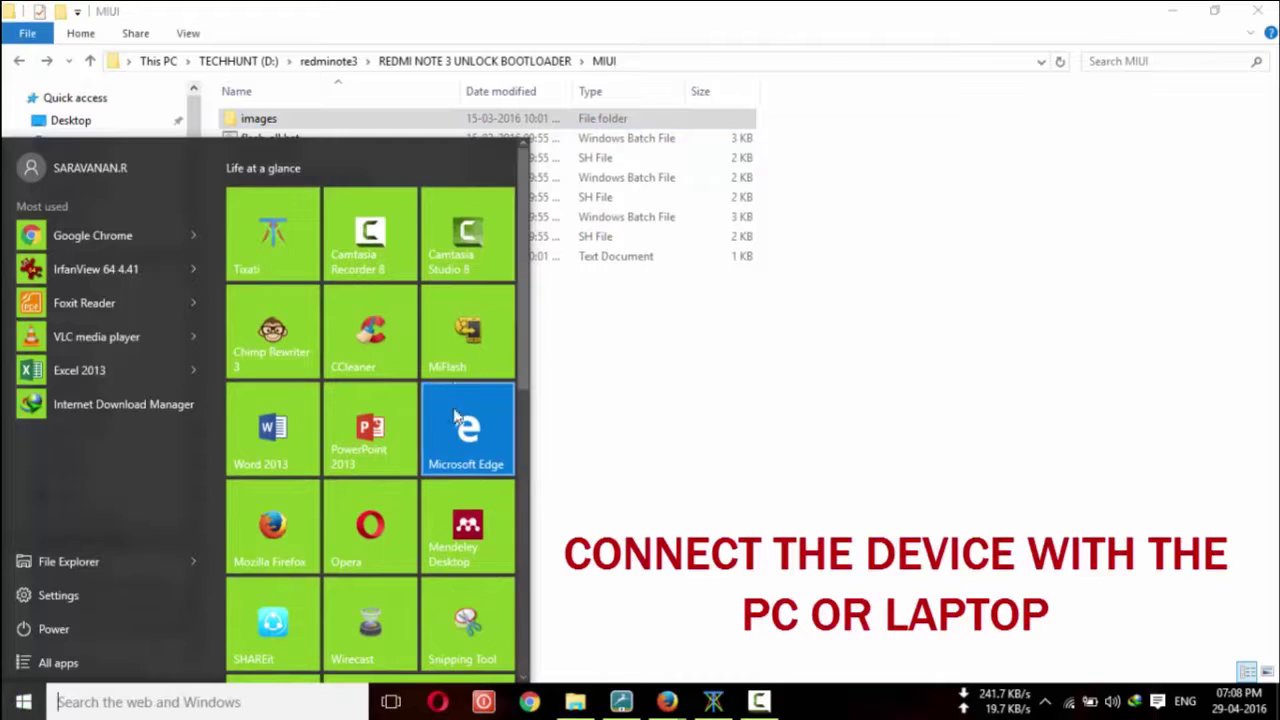
# Step: Launch MiFlash, set it aside, and open the ADB folder in REDMI NOTE 3 UNLOCK BOOTLOADER
pyautogui.click(451, 331)
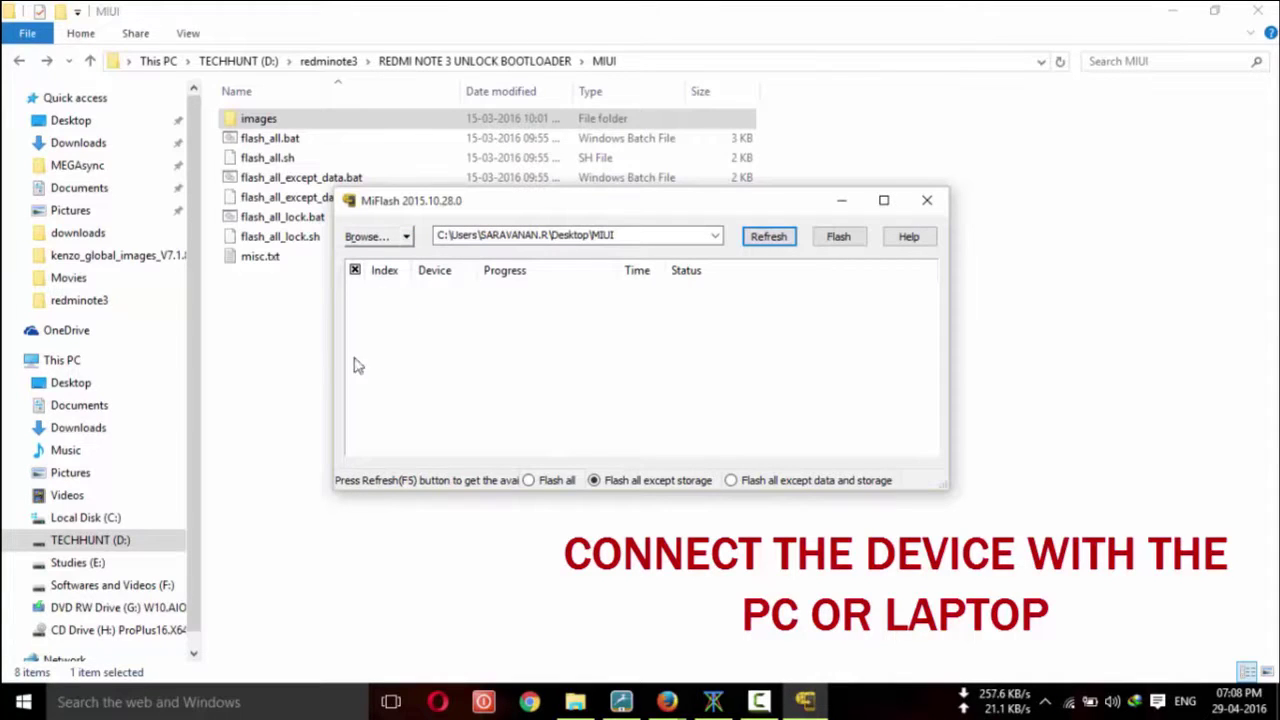
pyautogui.click(841, 201)
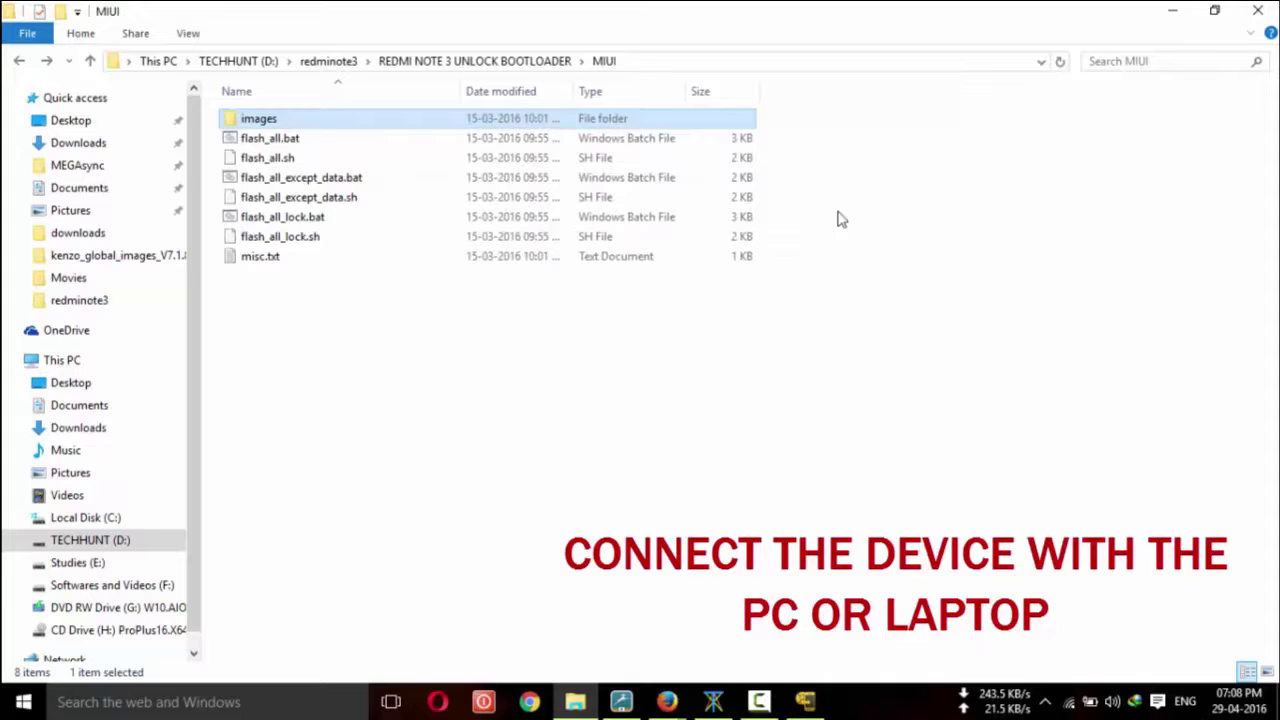
pyautogui.click(684, 446)
pyautogui.click(21, 61)
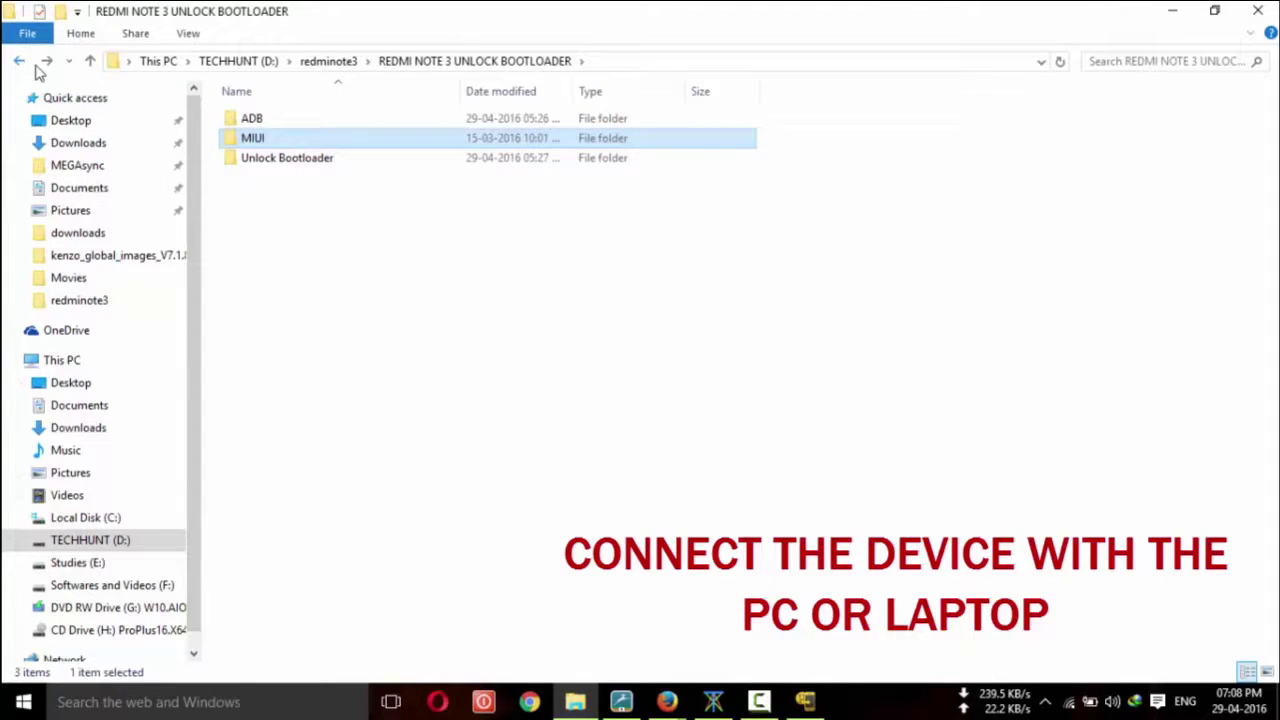
pyautogui.doubleClick(264, 118)
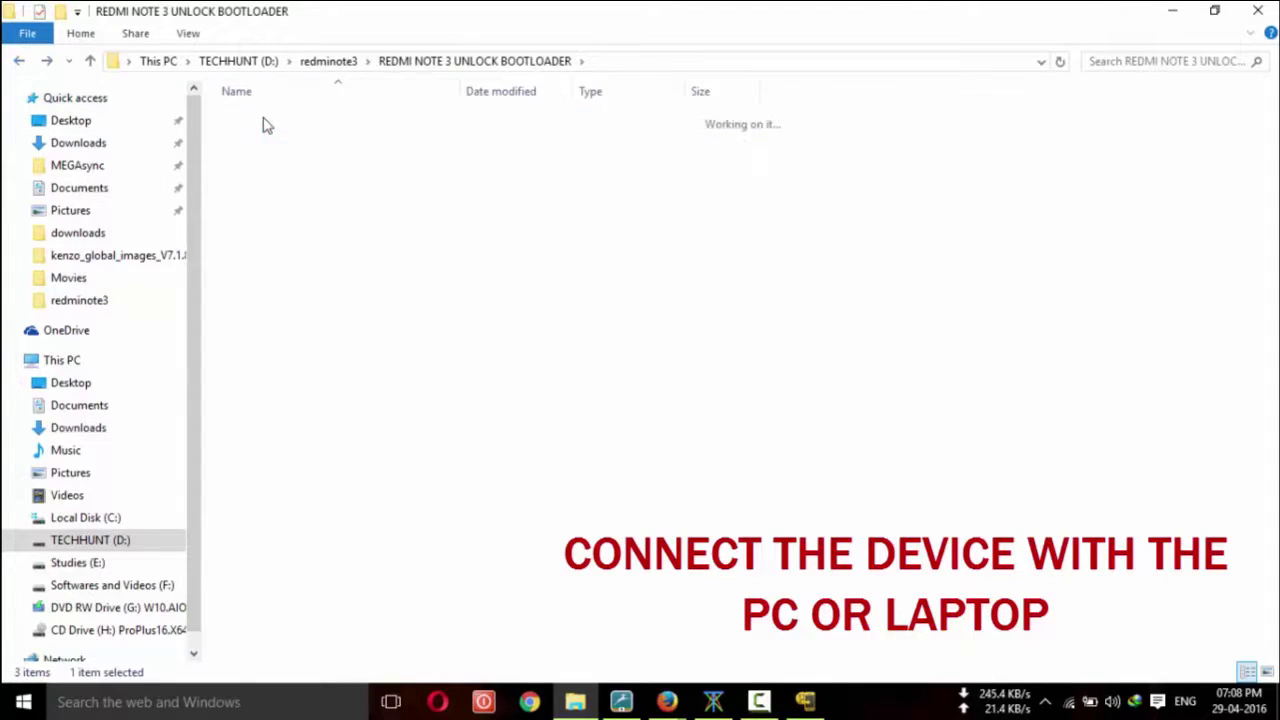
# Step: From a command window in the ADB folder, run adb devices, then adb reboot edl
pyautogui.keyDown('shift'); pyautogui.rightClick(390, 375); pyautogui.keyUp('shift')
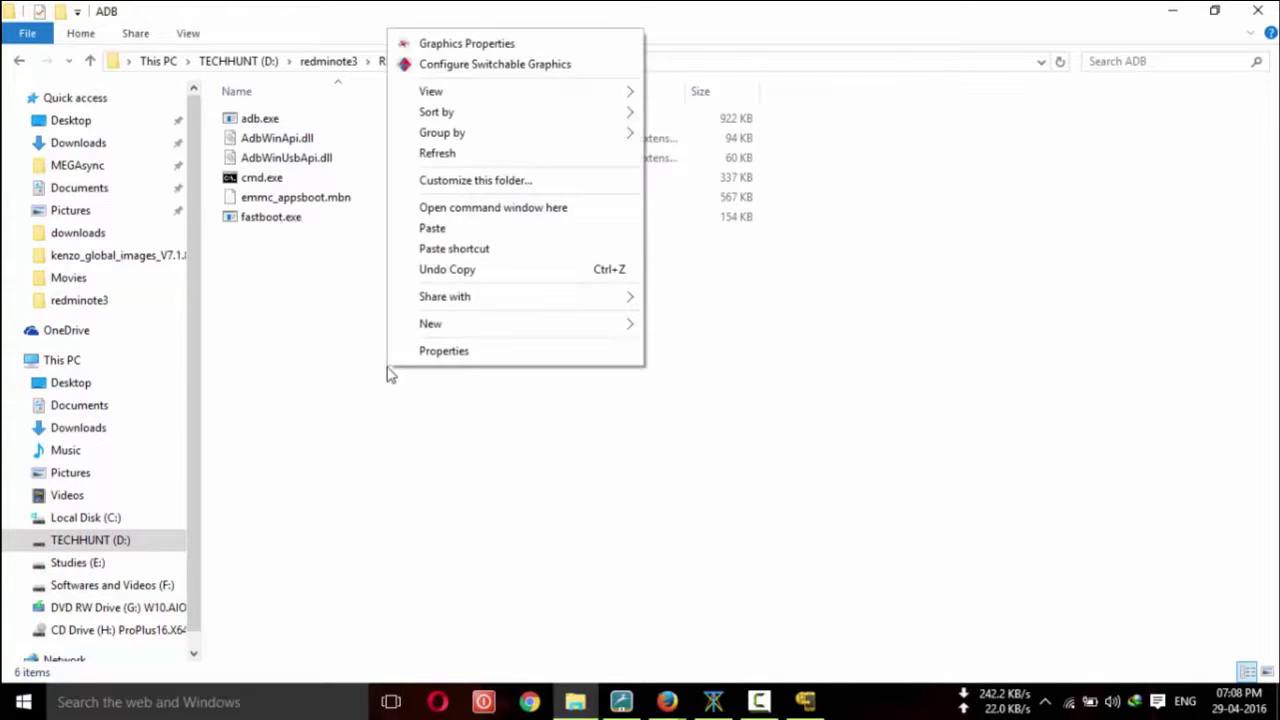
pyautogui.click(503, 211)
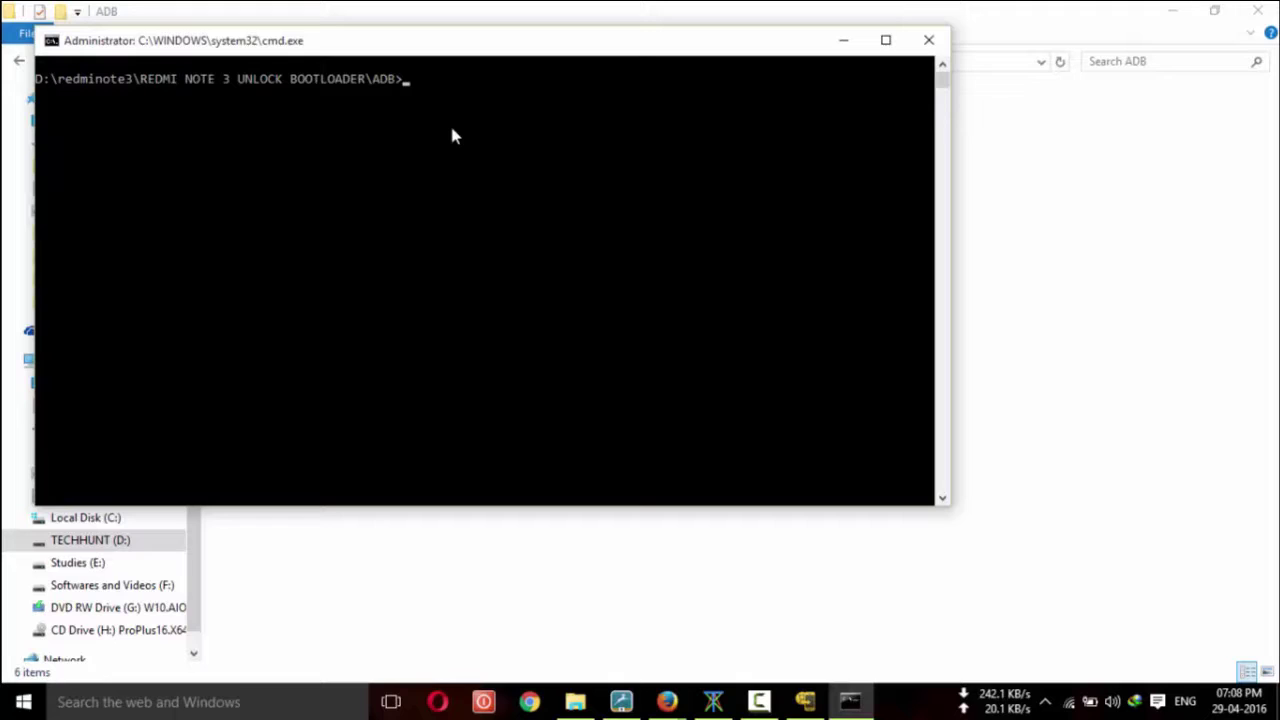
pyautogui.write('adb devices')
pyautogui.press('Return')
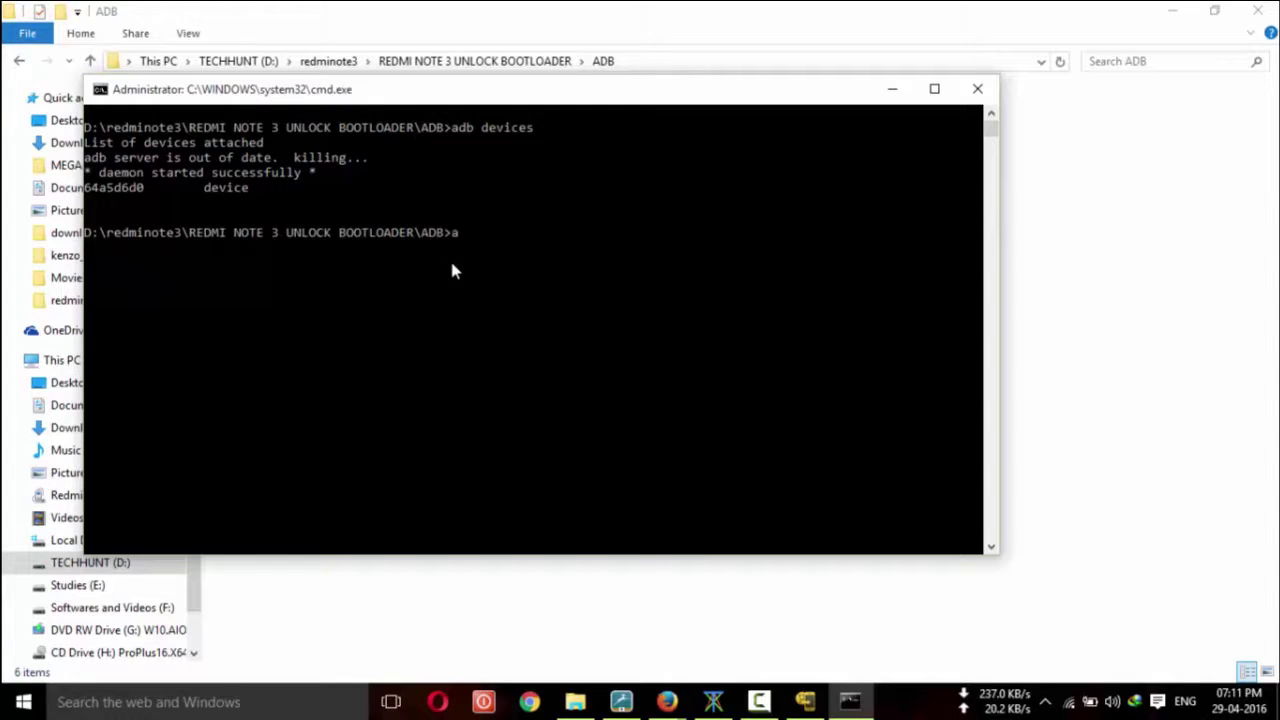
pyautogui.write('b reboot edl')
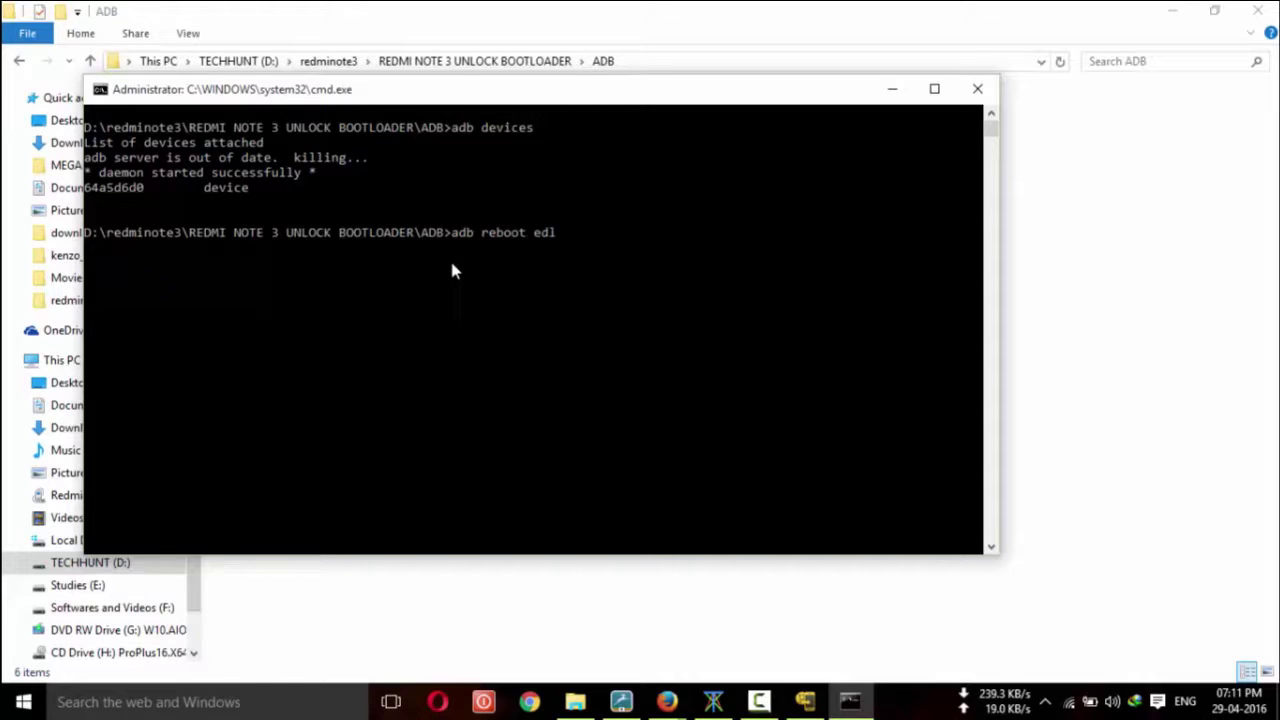
pyautogui.press('Return')
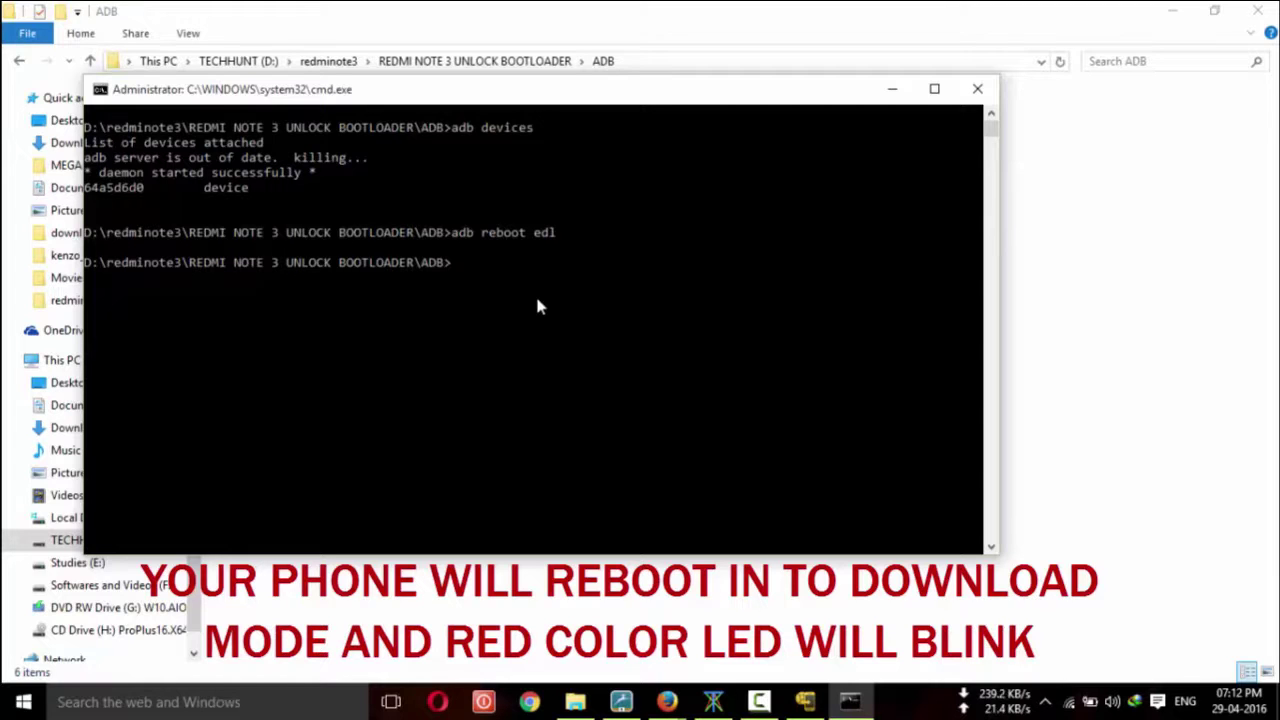
# Step: Point MiFlash's image folder at D:\redminote3\REDMI NOTE 3 UNLOCK BOOTLOADER\MIUI
pyautogui.click(807, 702)
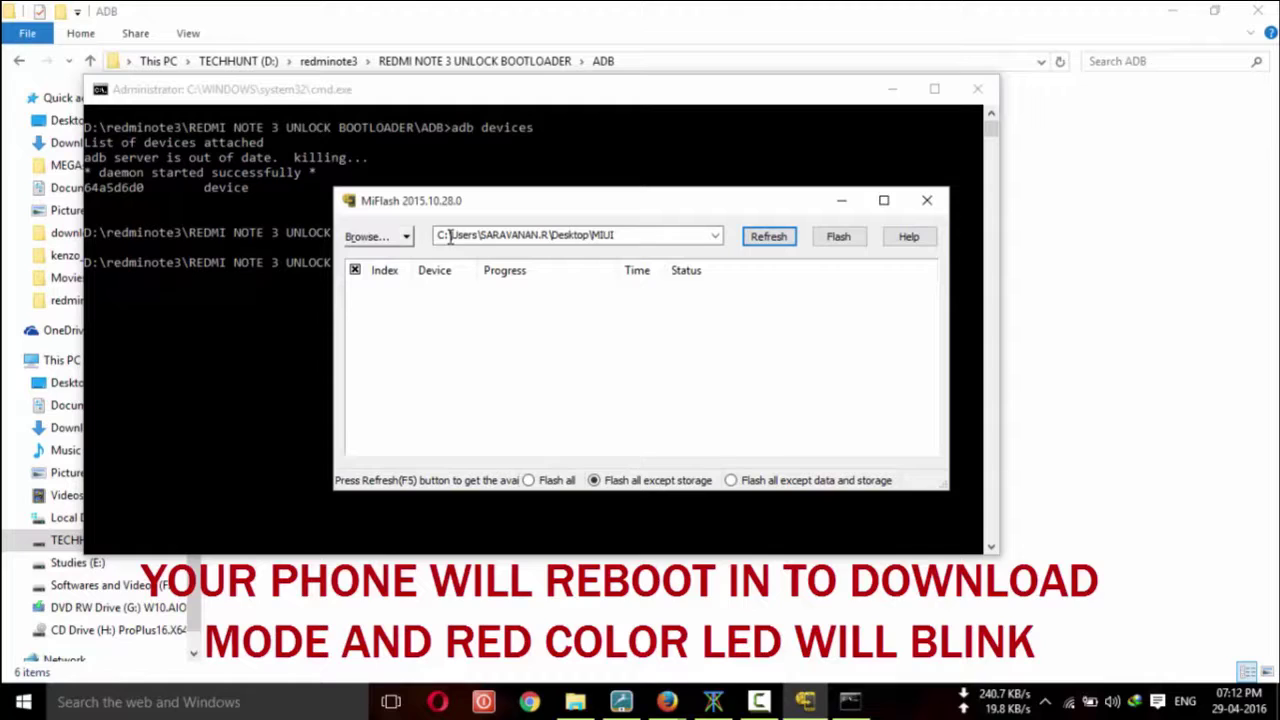
pyautogui.click(394, 245)
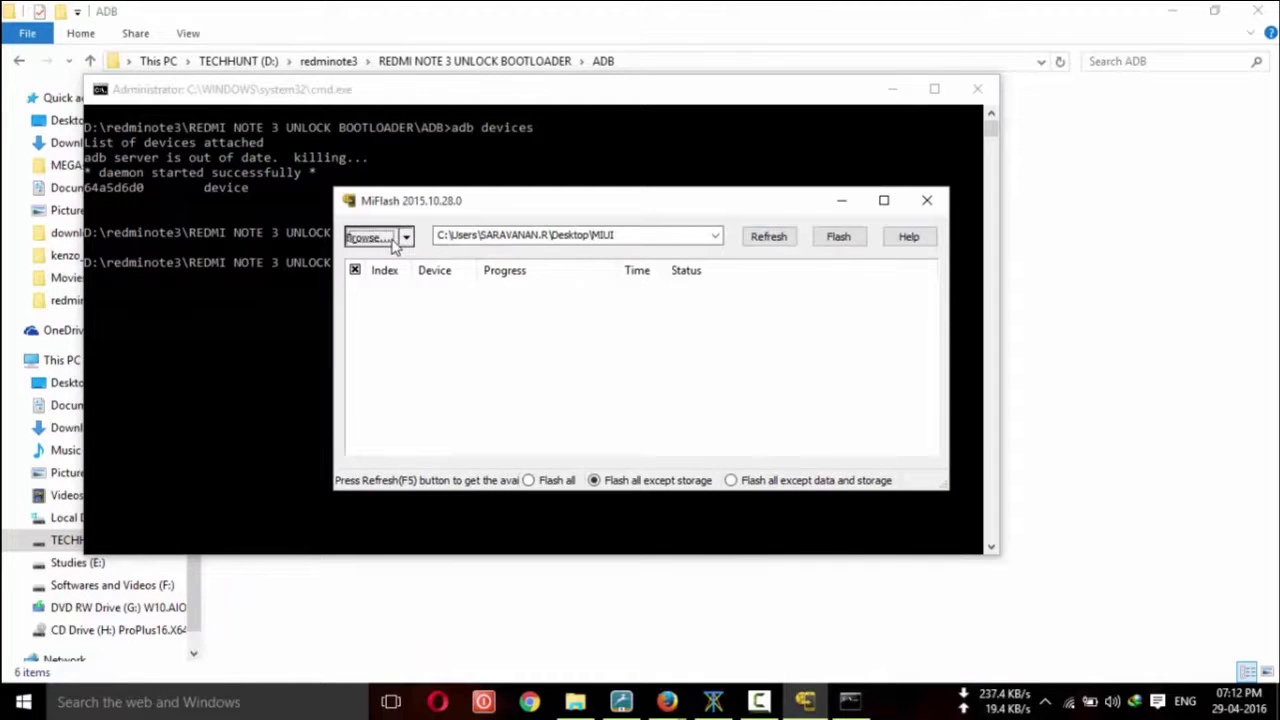
pyautogui.scroll(2, 780, 424)
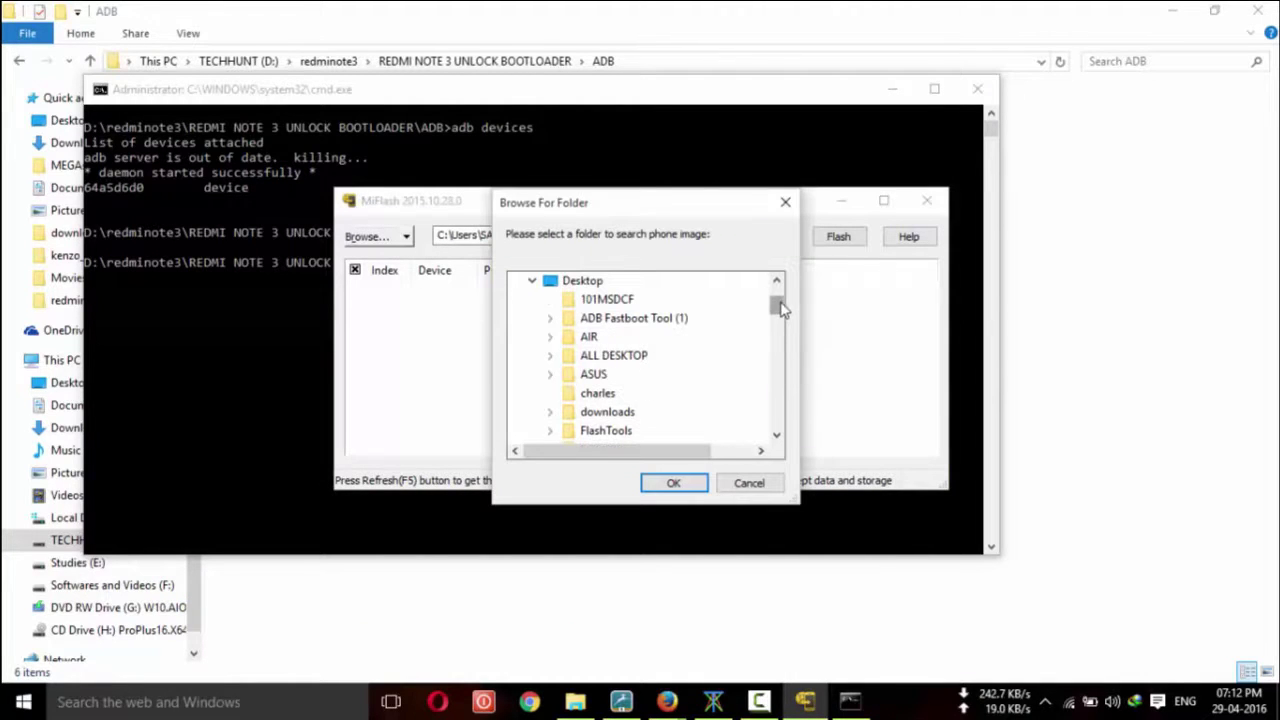
pyautogui.moveTo(782, 310); pyautogui.dragTo(779, 358)
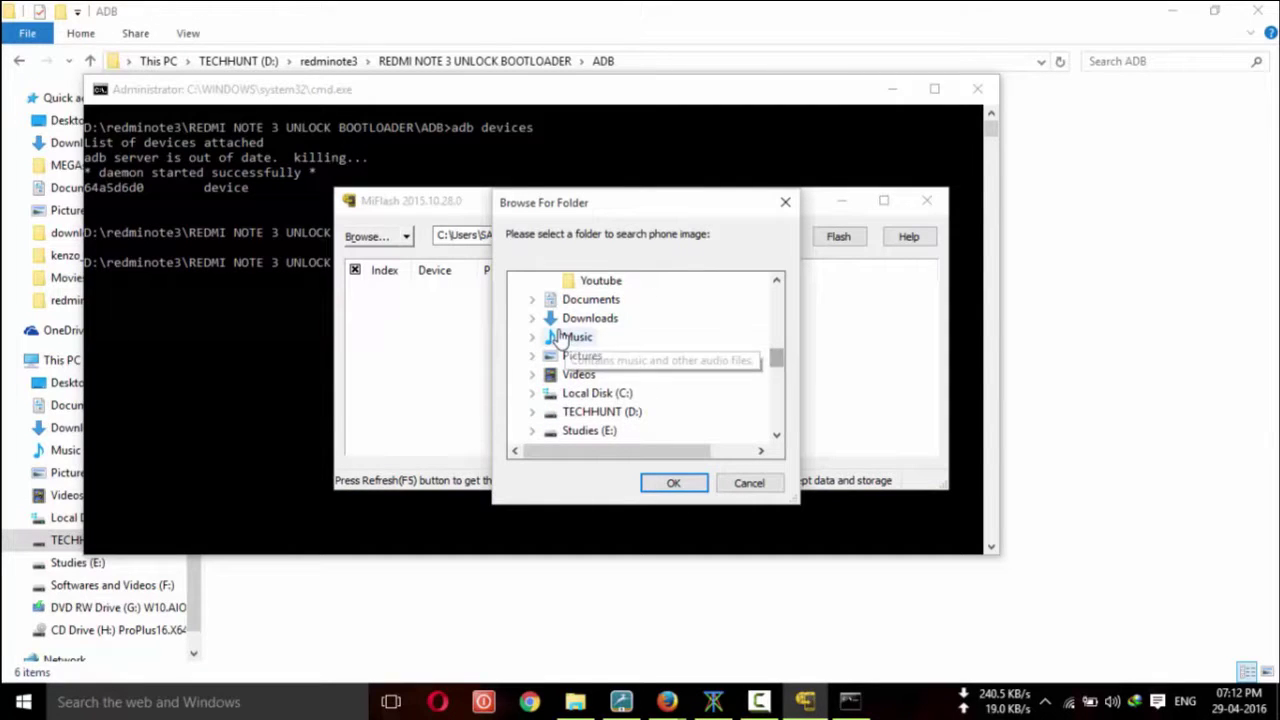
pyautogui.click(533, 412)
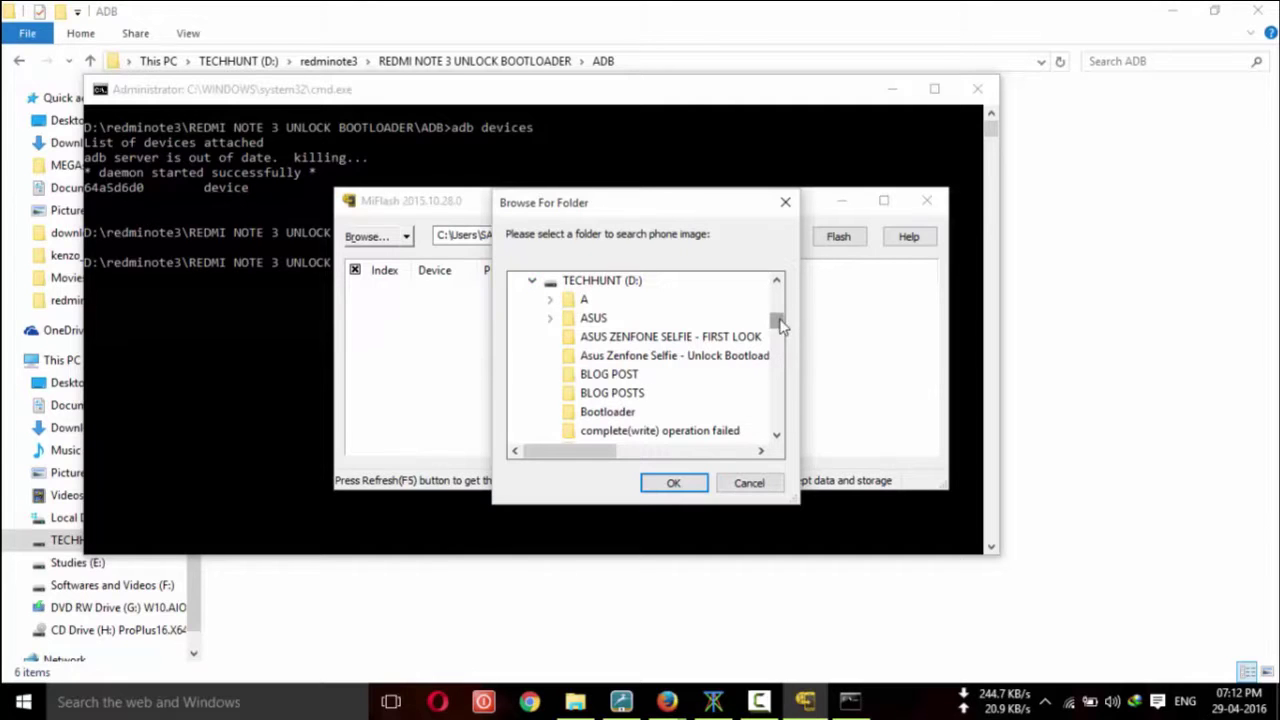
pyautogui.scroll(-5, 572, 416)
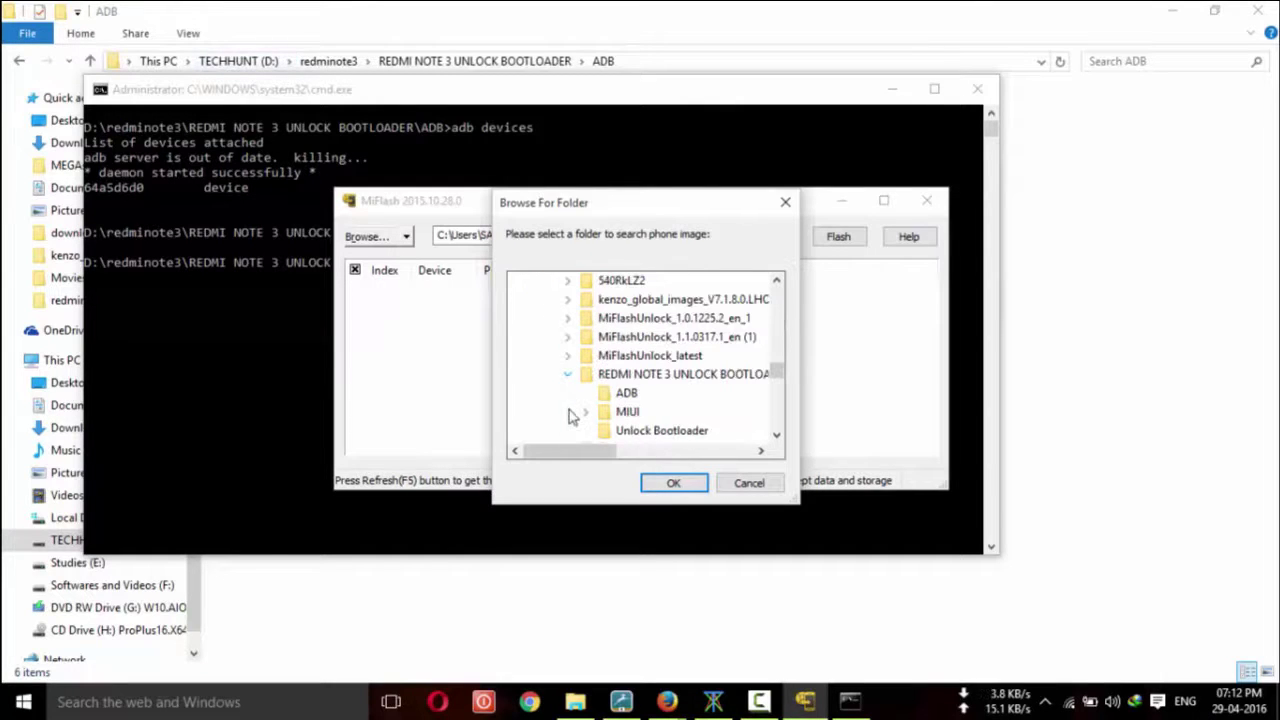
pyautogui.click(622, 413)
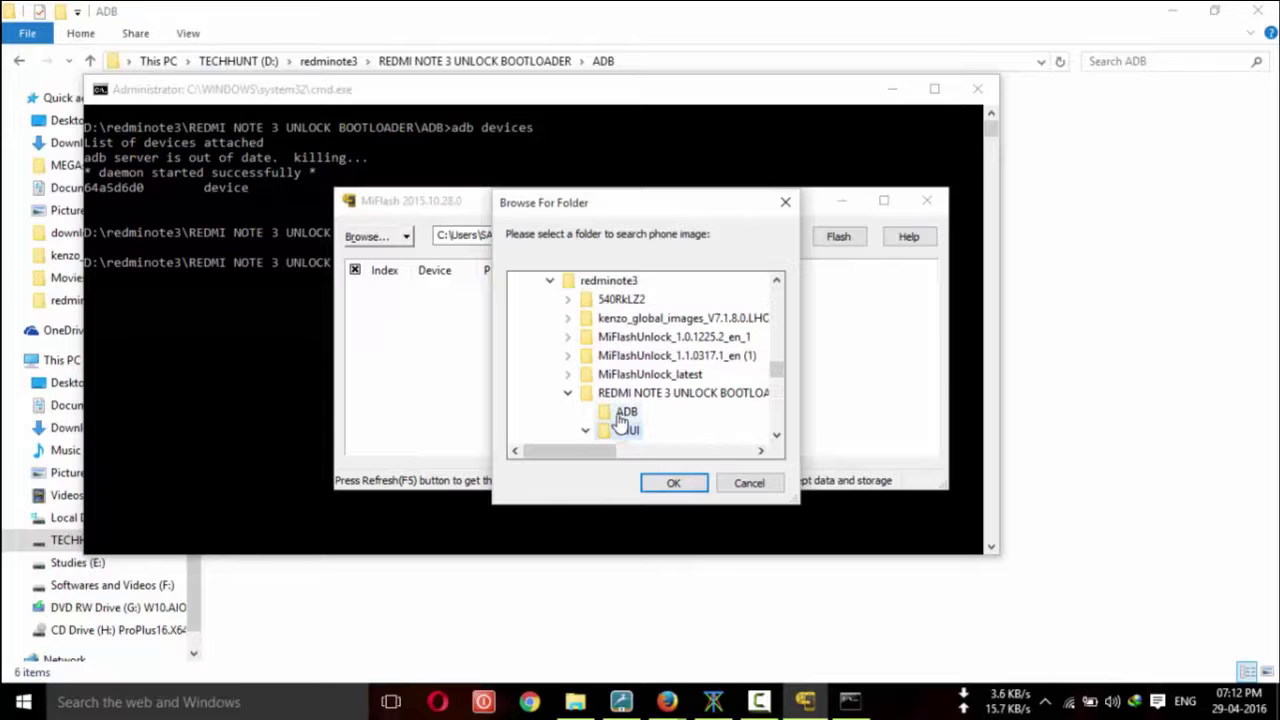
pyautogui.click(776, 438)
pyautogui.click(776, 438)
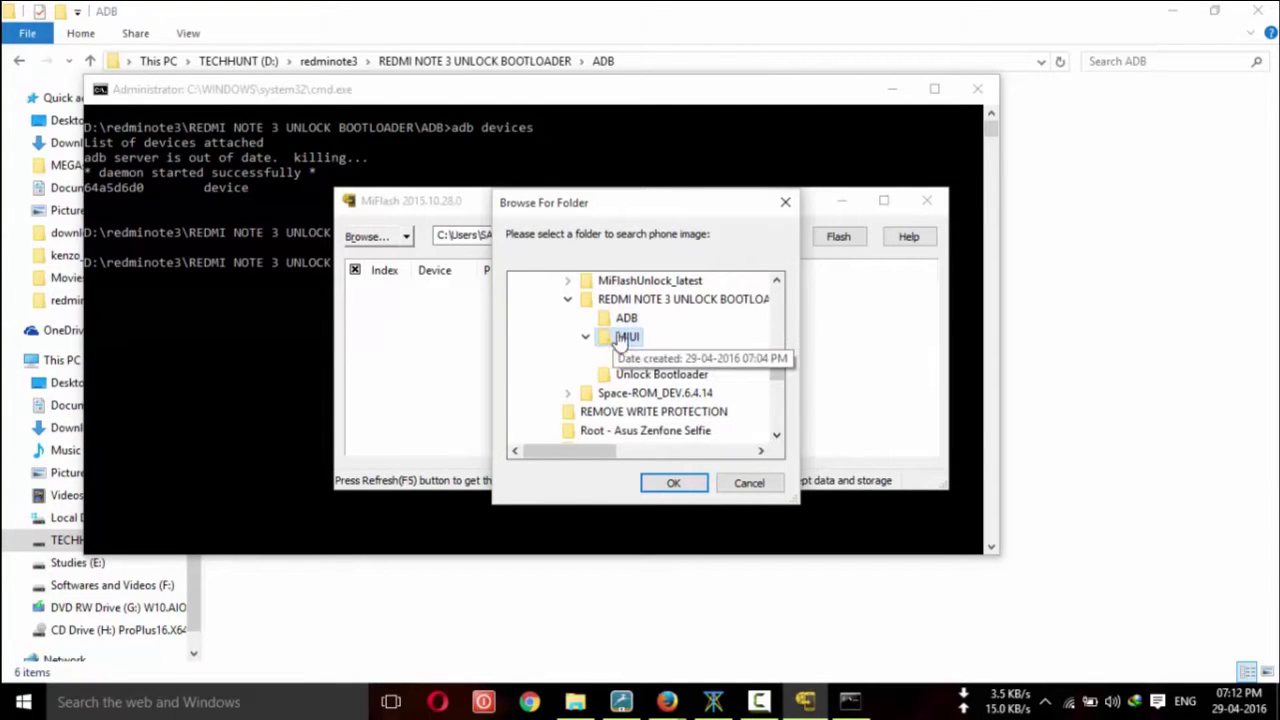
pyautogui.click(673, 481)
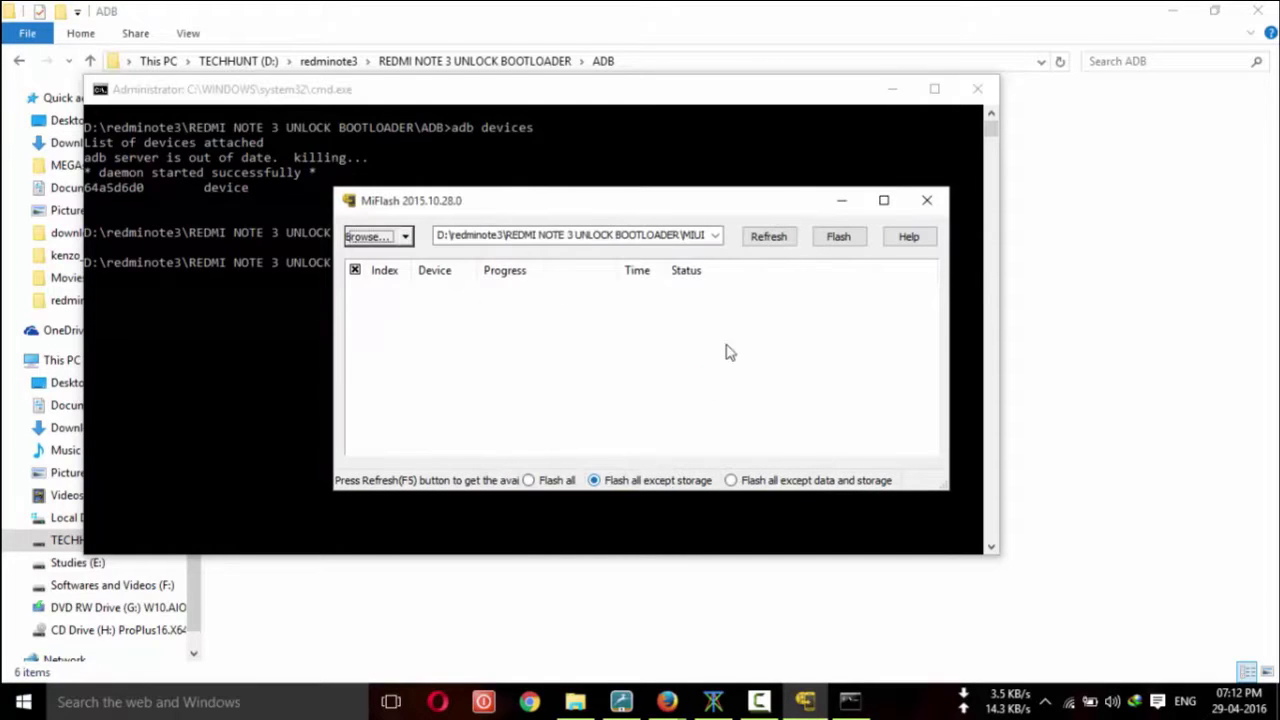
# Step: Detect the phone on COM6, choose Flash all, and flash it to successful completion
pyautogui.click(778, 245)
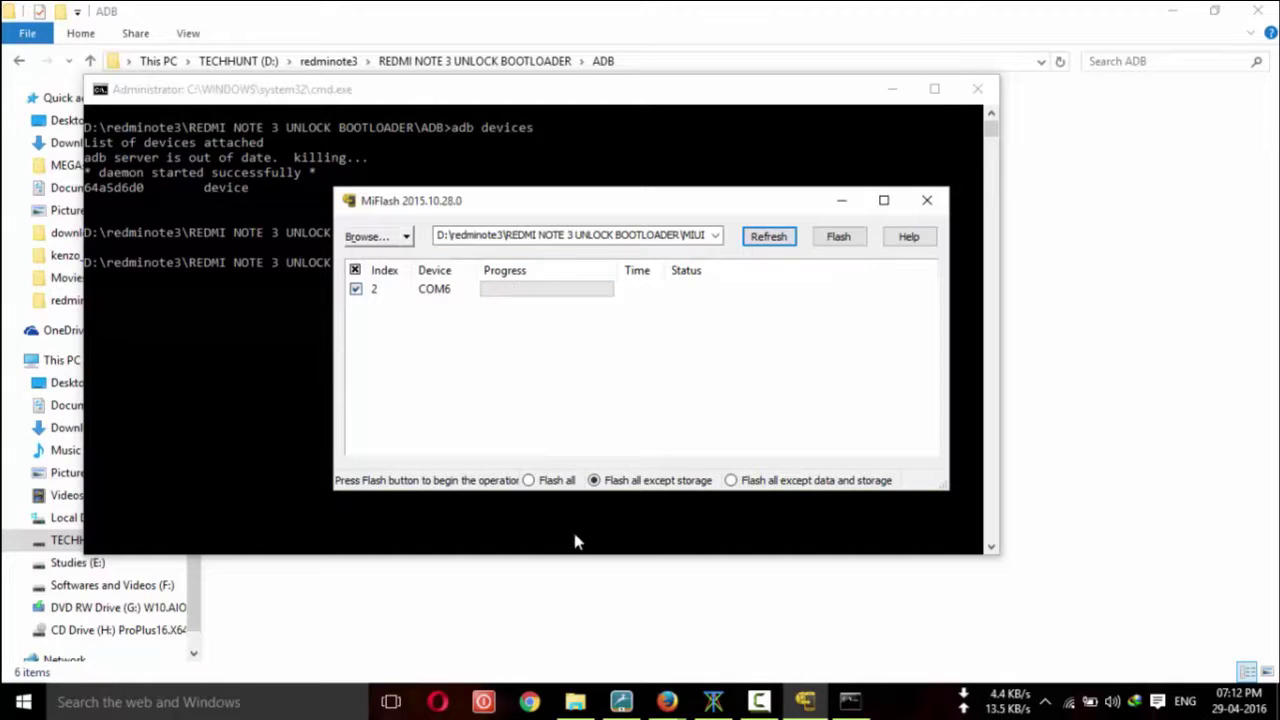
pyautogui.click(528, 481)
pyautogui.click(840, 240)
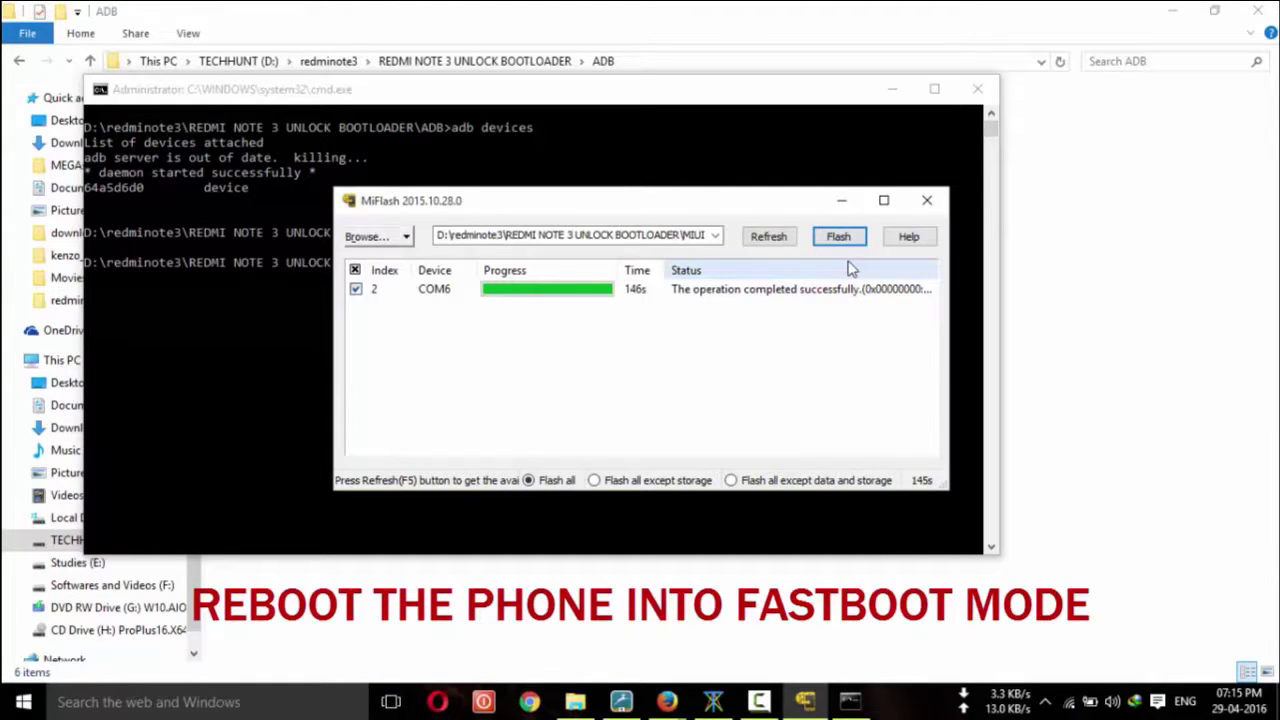
# Step: Close MiFlash and run fastboot devices to confirm the phone is listed
pyautogui.click(927, 200)
pyautogui.click(549, 412)
pyautogui.write('fas')
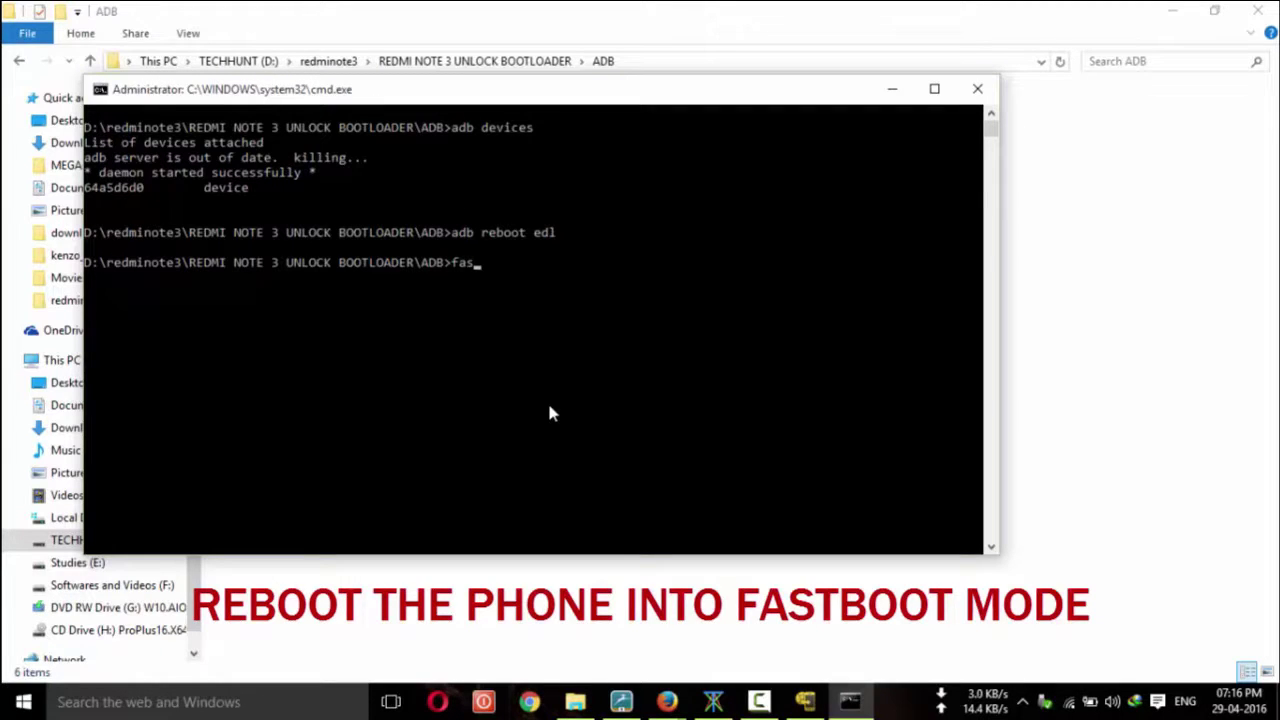
pyautogui.write('tboot devices')
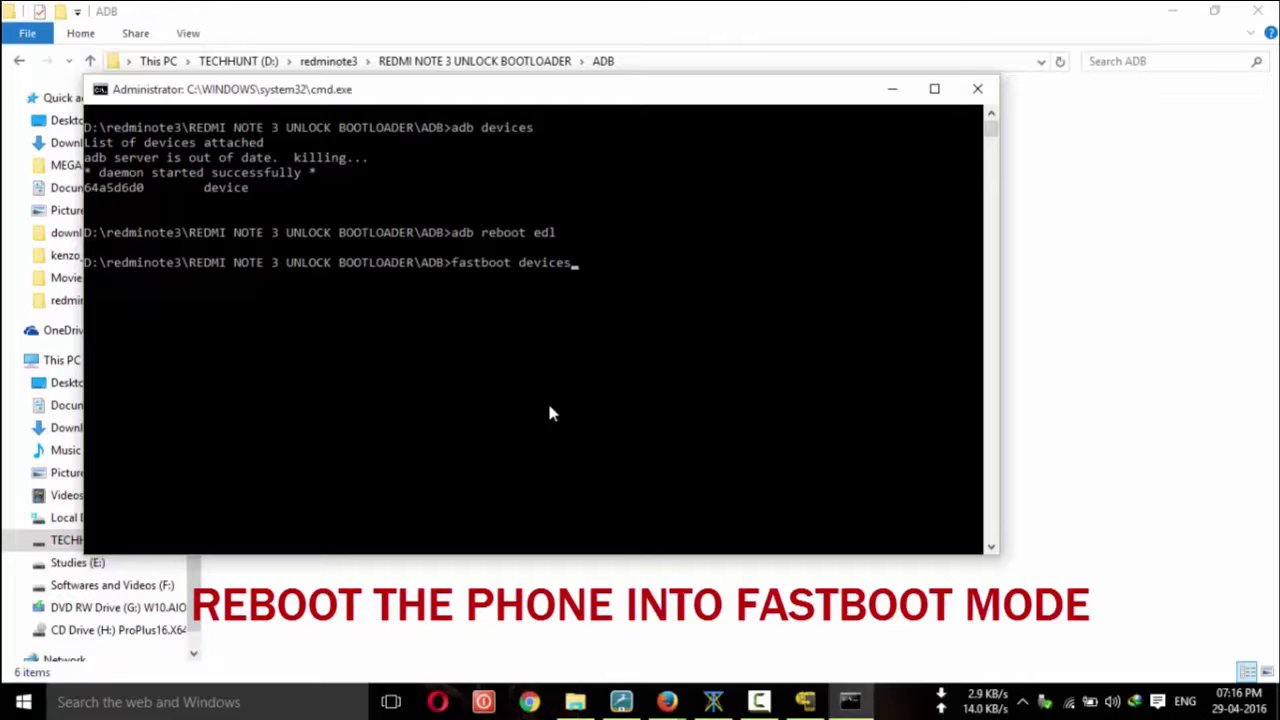
pyautogui.press('Return')
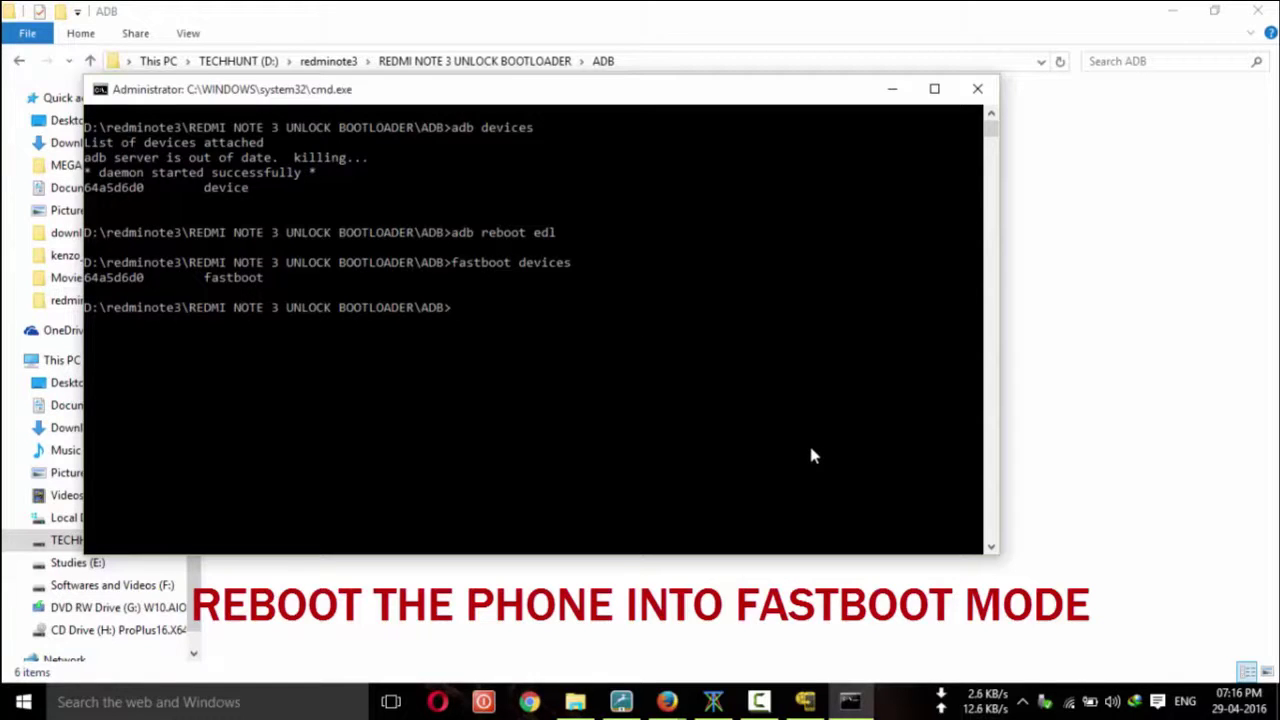
# Step: Run fastboot oem unlock-go to unlock the bootloader, getting OKAY
pyautogui.write('cs')
pyautogui.press('BackSpace')
pyautogui.press('BackSpace')
pyautogui.write('fastboot')
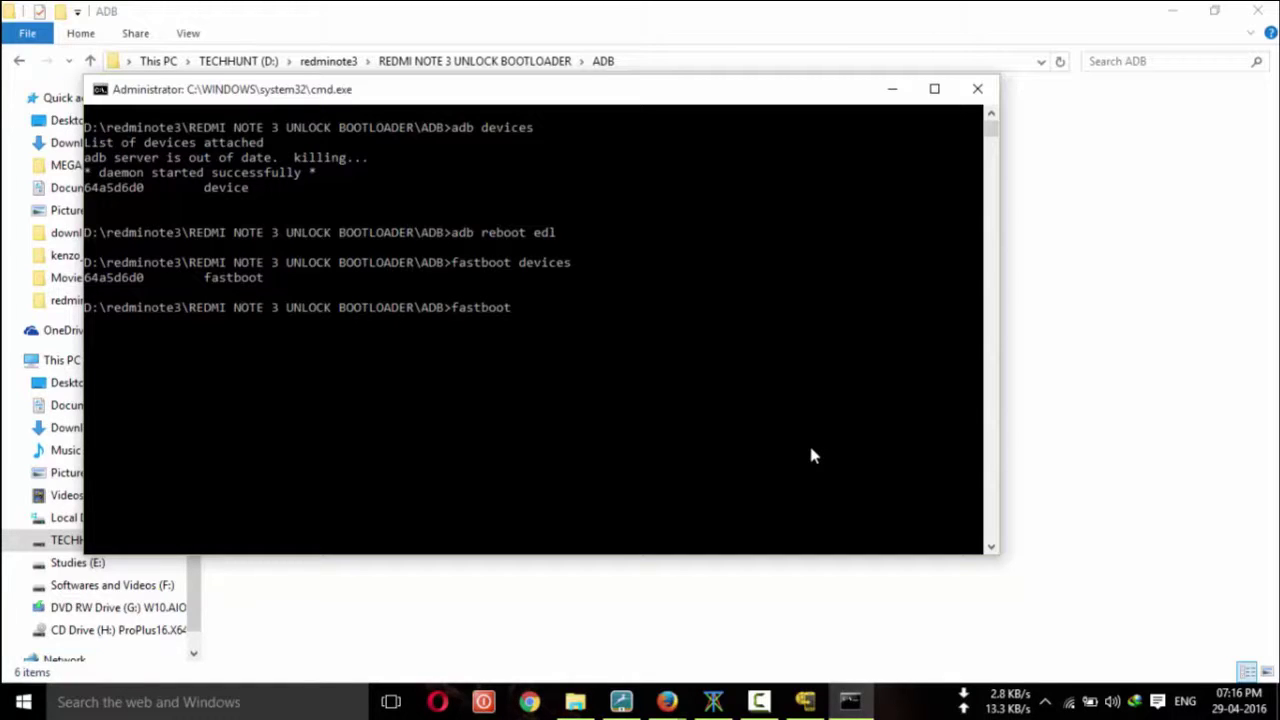
pyautogui.write(' oem unlock-go')
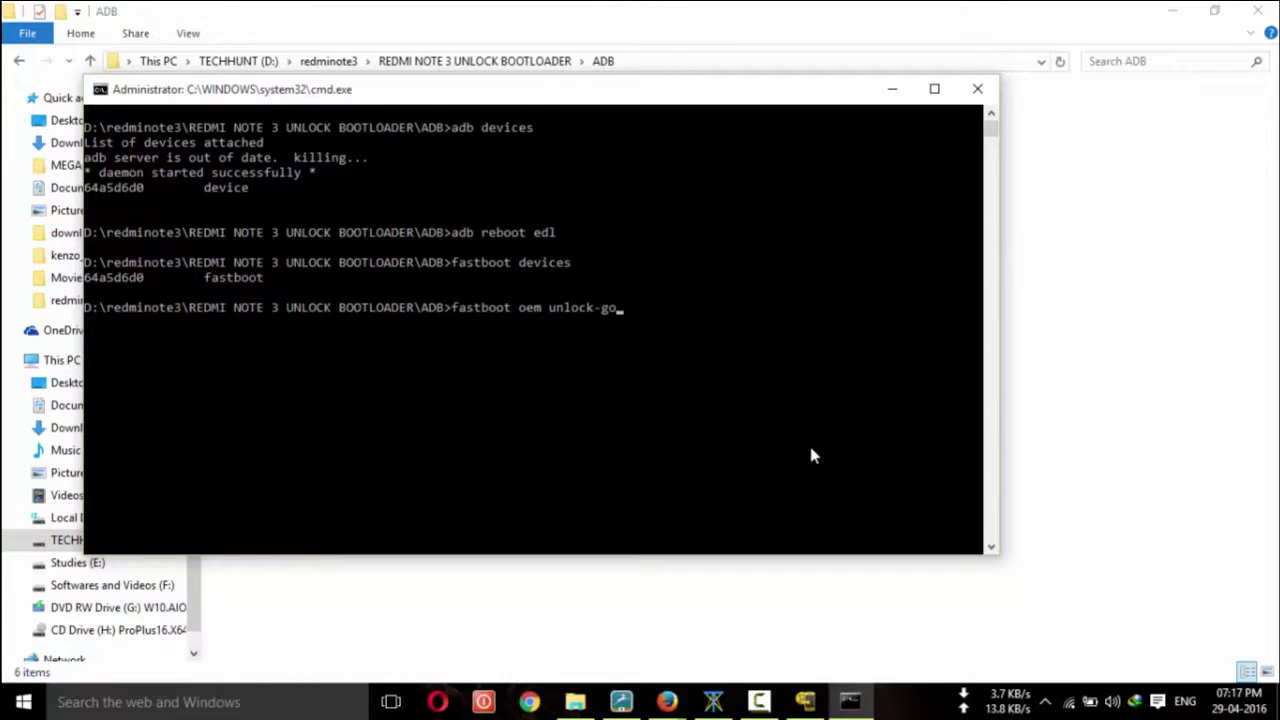
pyautogui.press('Return')
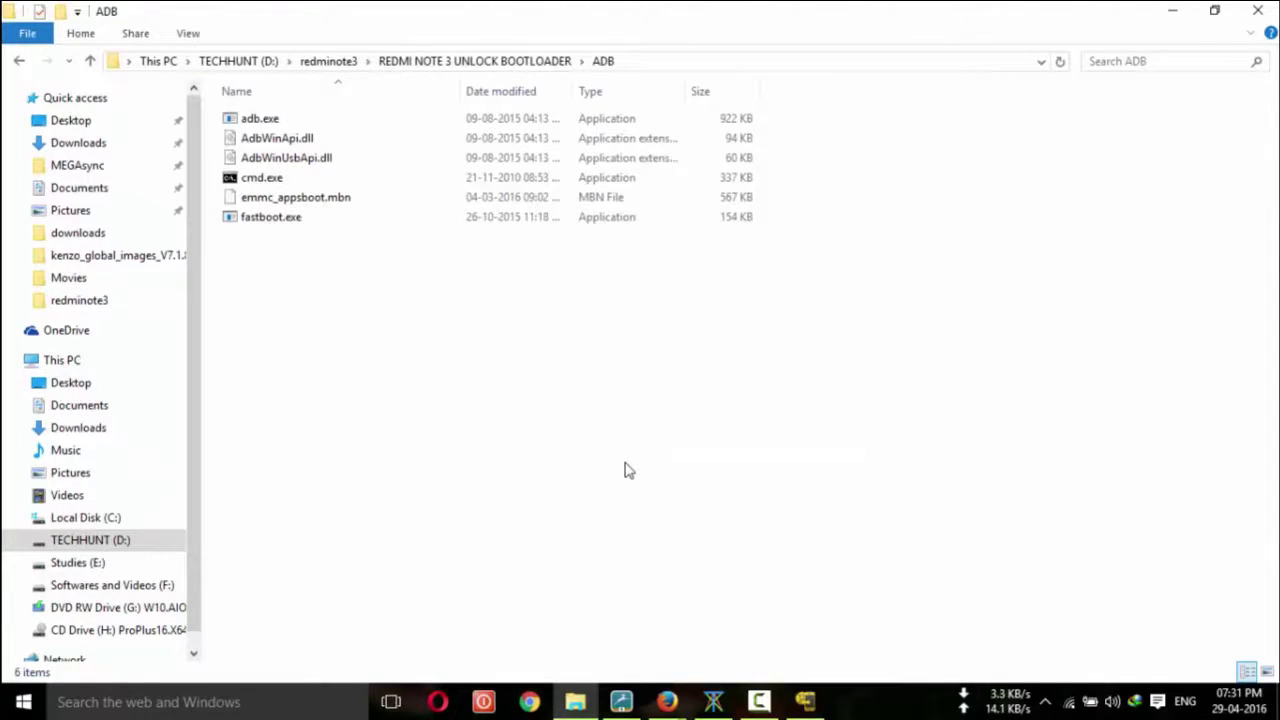
# Step: Open a command window in the ADB folder and run 'fastboot.exe oem device-info' to confirm the unlock
pyautogui.keyDown('shift'); pyautogui.rightClick(627, 469); pyautogui.keyUp('shift')
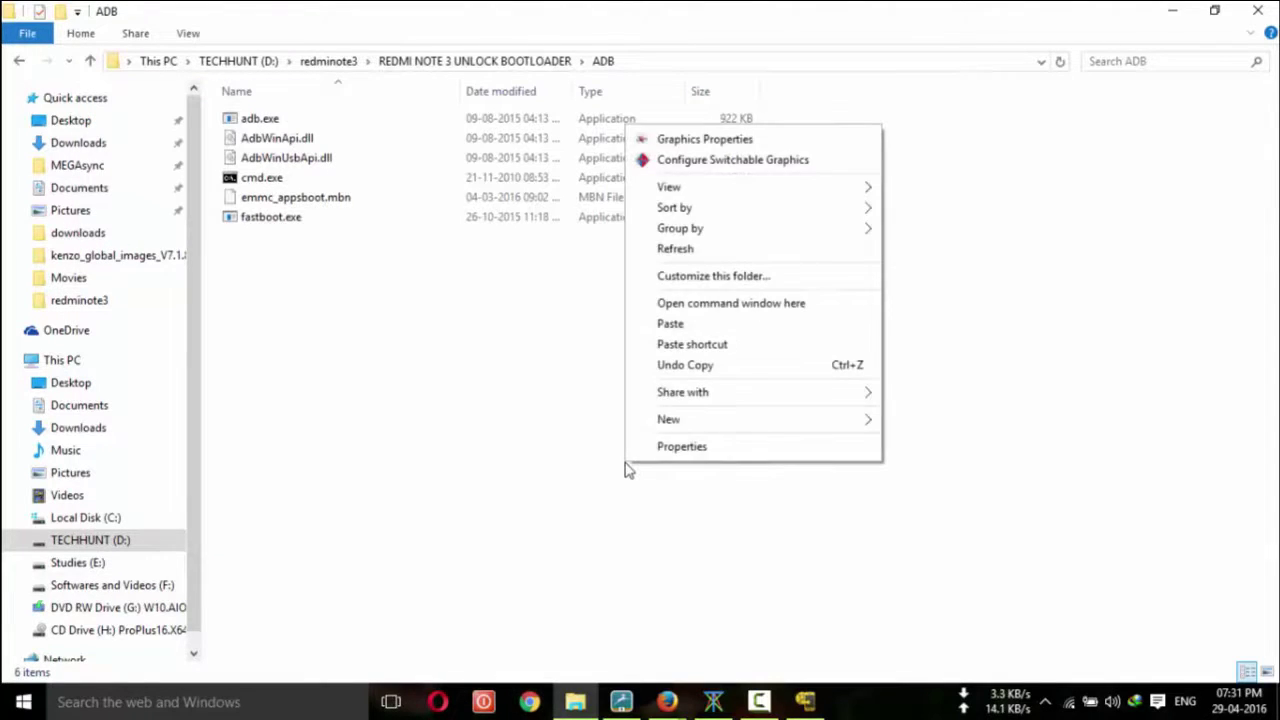
pyautogui.click(757, 302)
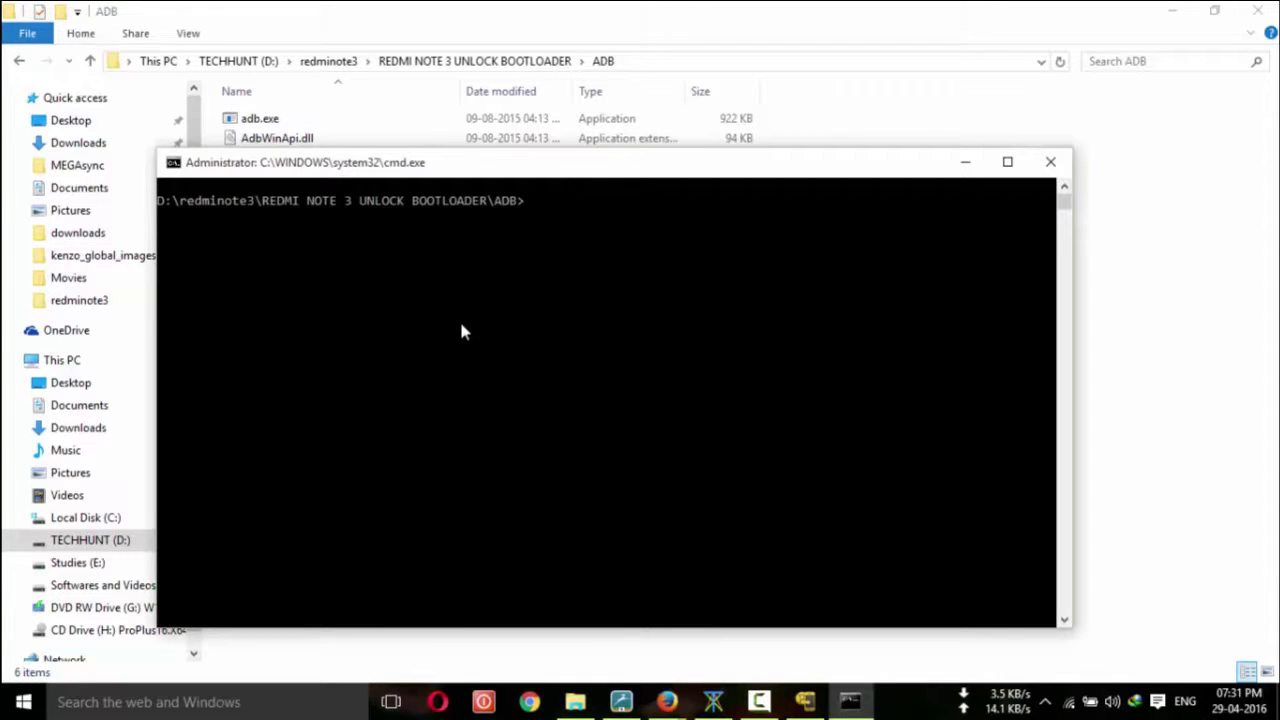
pyautogui.write('fastboot .exe oem')
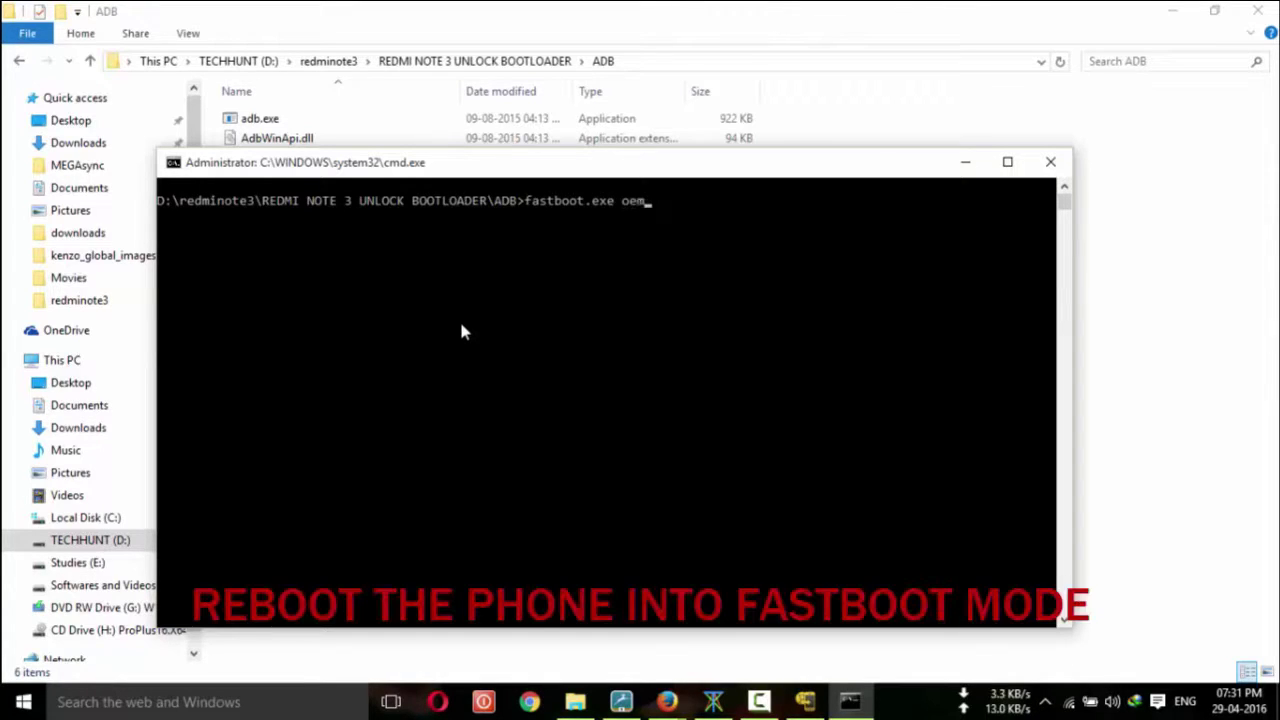
pyautogui.write(' device-info')
pyautogui.press('Return')
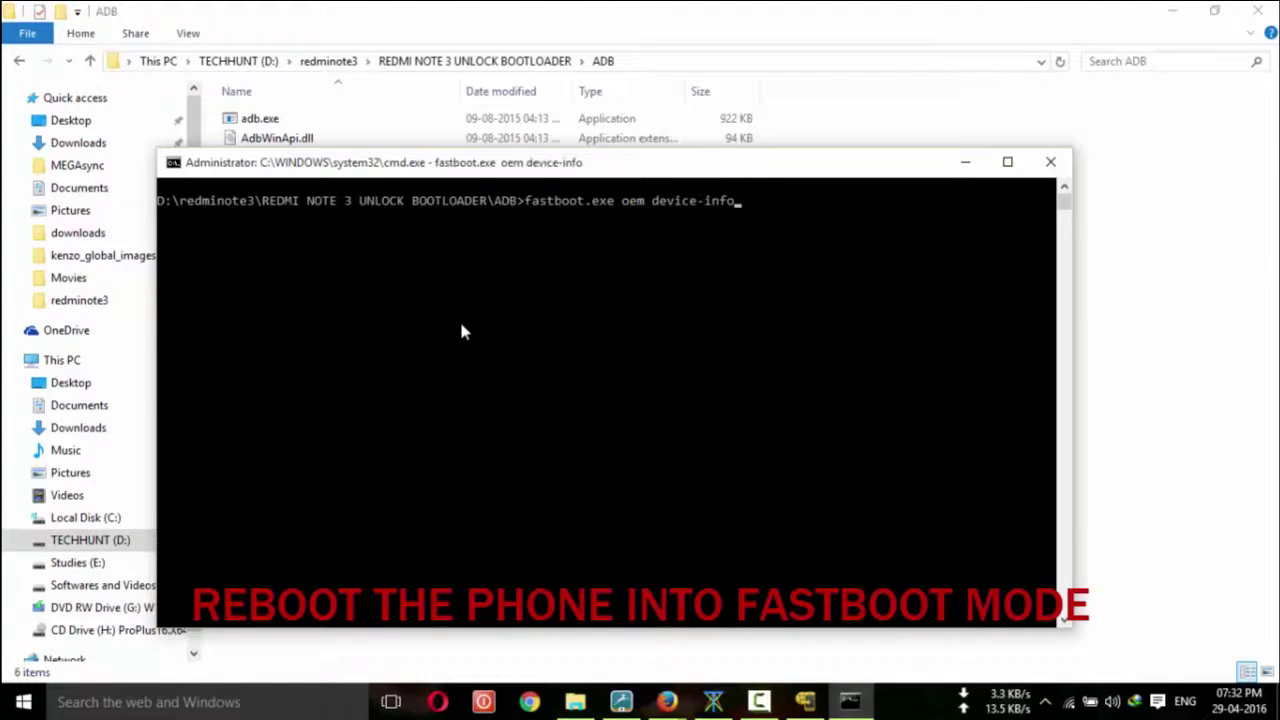